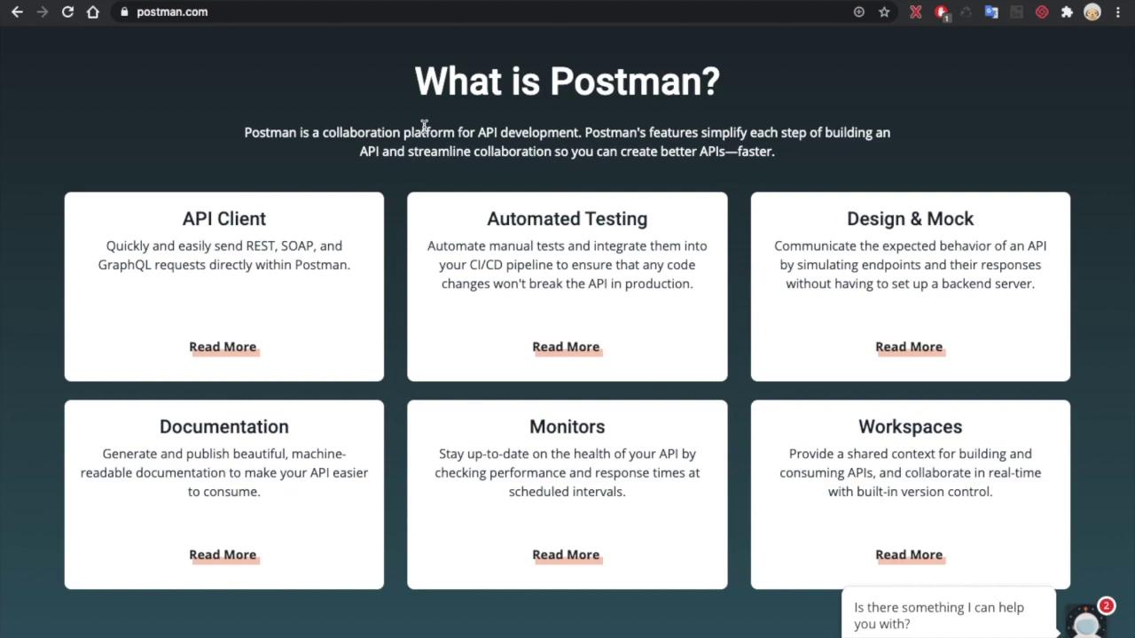
{"action": "left_click", "coordinate": [257, 14]}
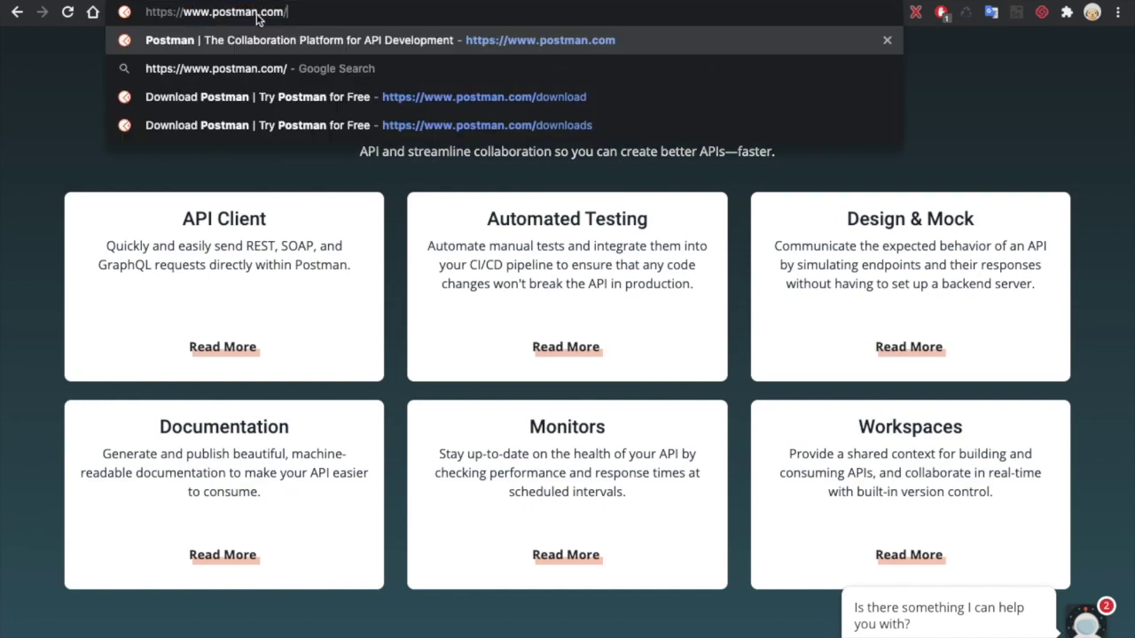
{"action": "type", "text": "d"}
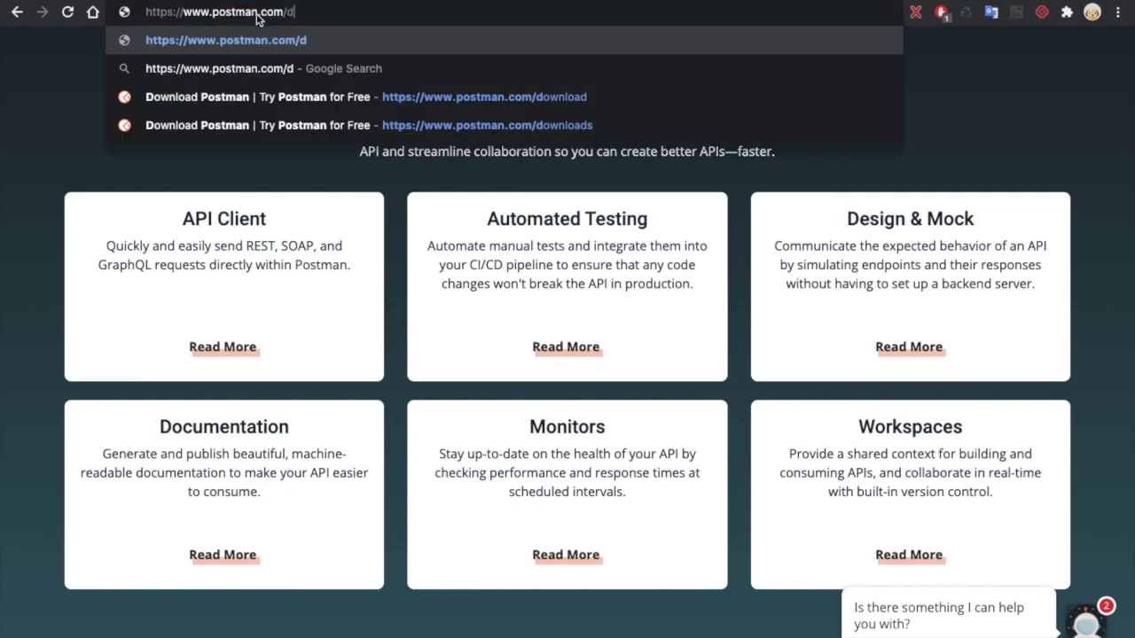
{"action": "type", "text": "ownload"}
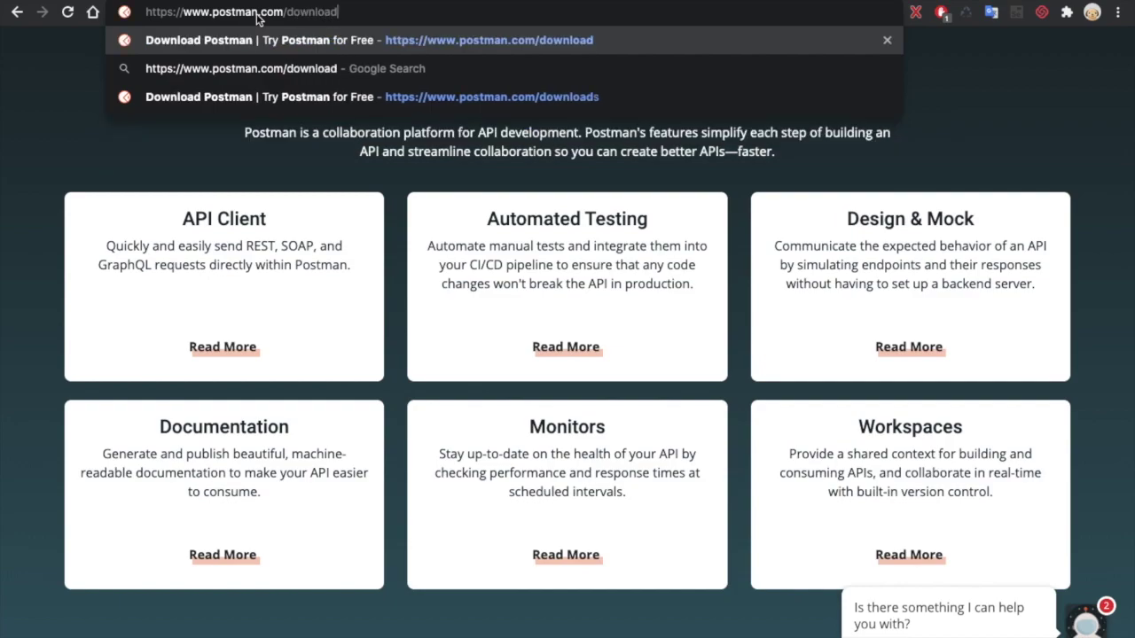
{"action": "key", "text": "Return"}
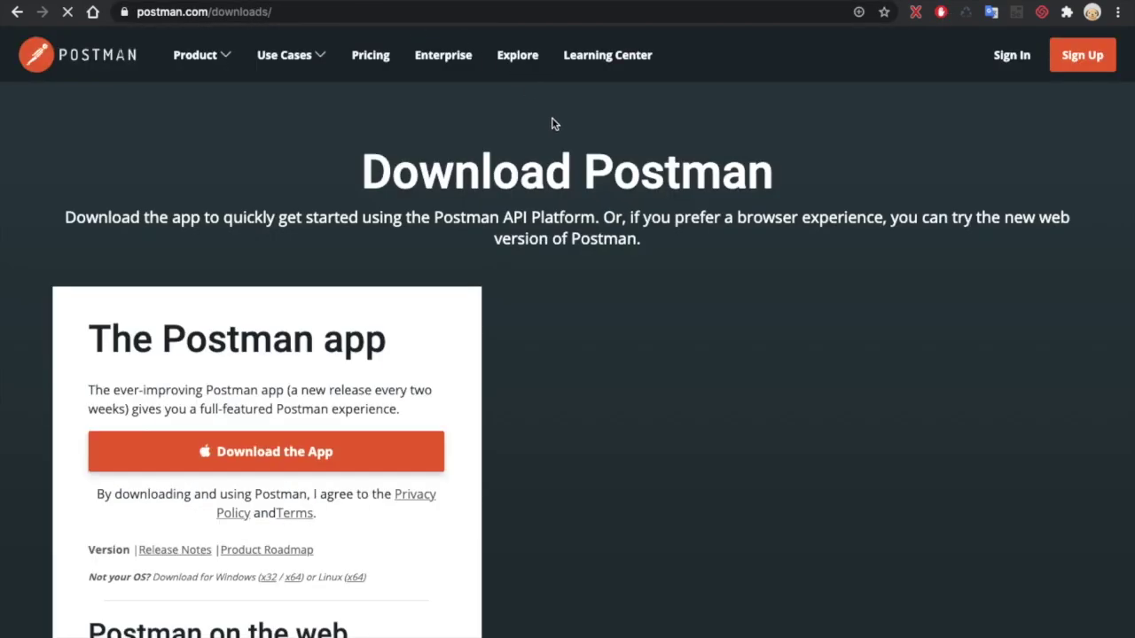
- Download the Postman app for macOS and save the zip archive in the Downloads folder
{"action": "scroll", "coordinate": [552, 124], "scroll_direction": "down", "scroll_amount": 3}
{"action": "left_click", "coordinate": [263, 284]}
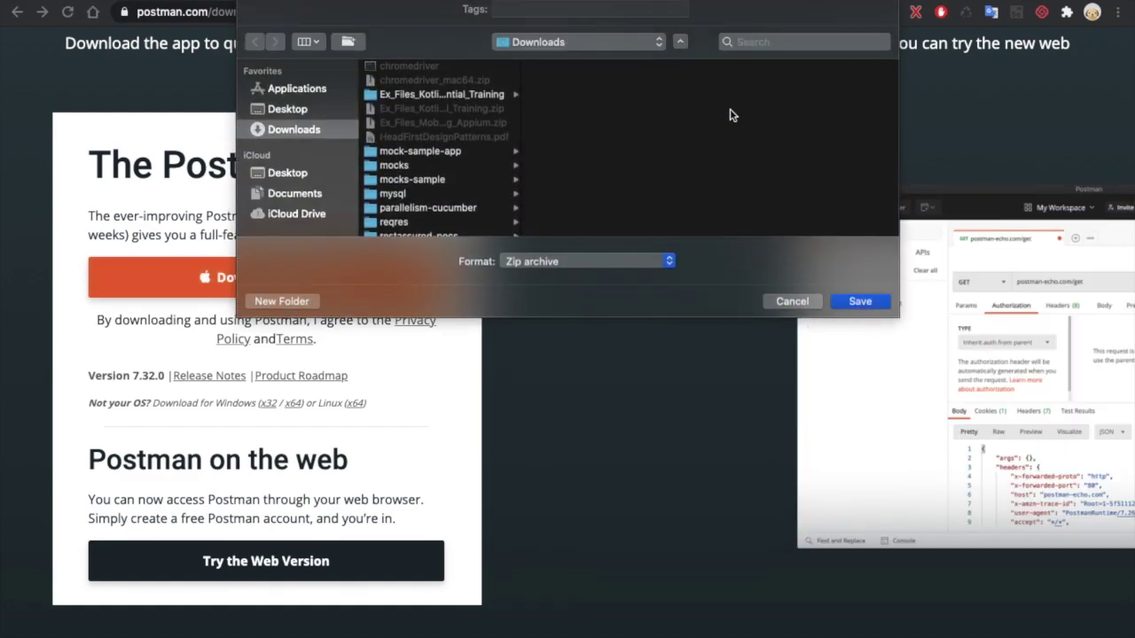
{"action": "left_click", "coordinate": [857, 301]}
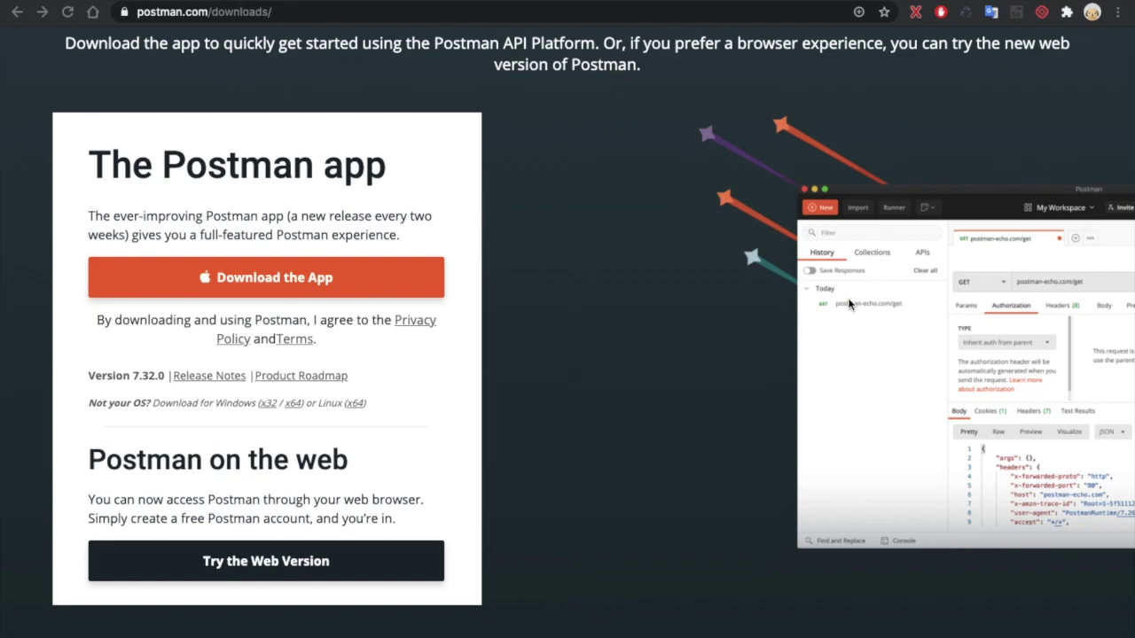
- Show the downloaded Postman-osx-7.32.0.zip in Finder, extract it and launch Postman in full screen
{"action": "right_click", "coordinate": [160, 635]}
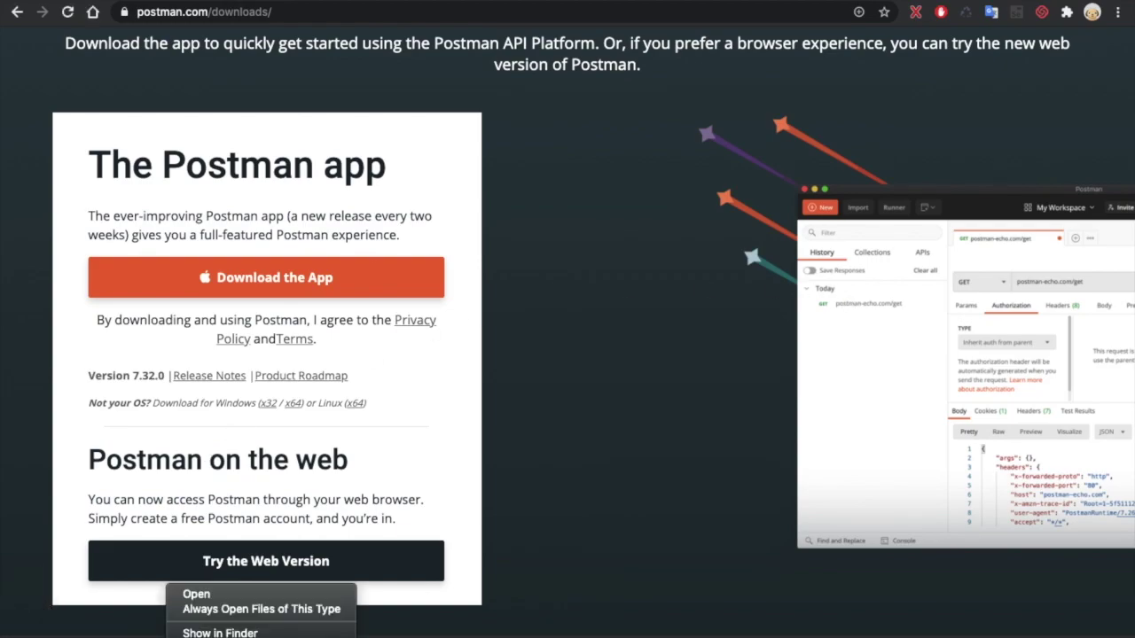
{"action": "left_click", "coordinate": [212, 630]}
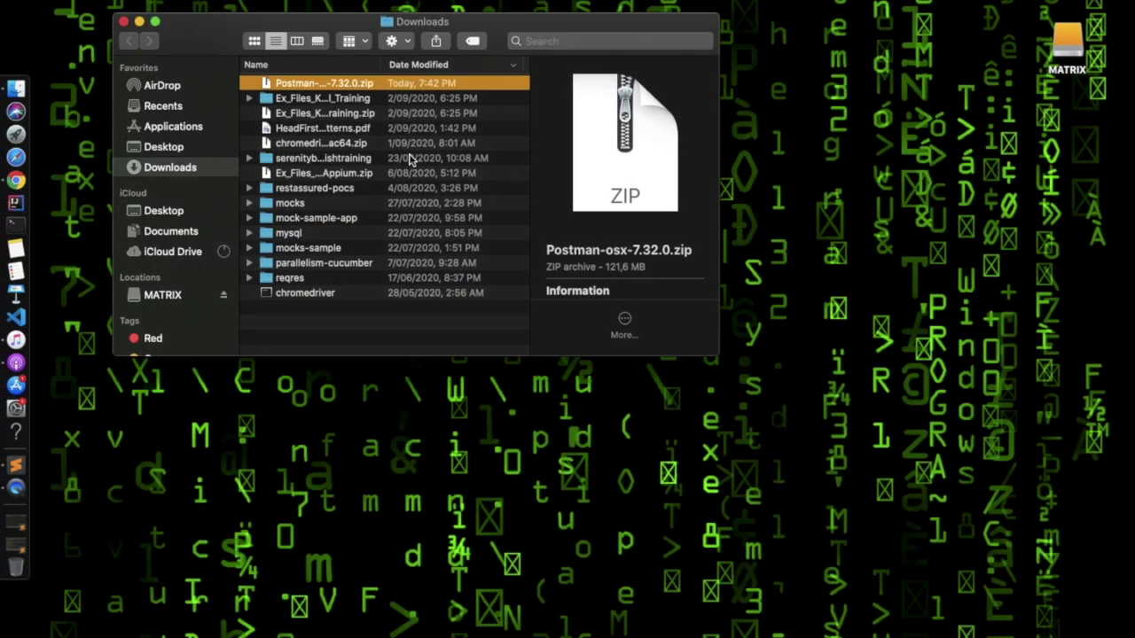
{"action": "double_click", "coordinate": [349, 87]}
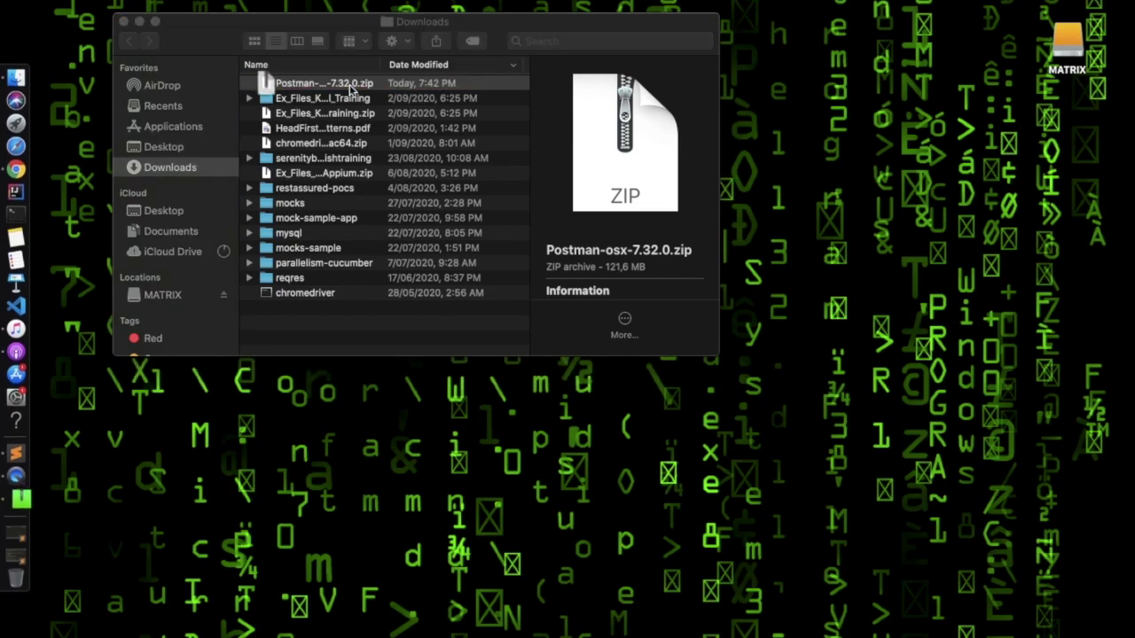
{"action": "double_click", "coordinate": [321, 264]}
{"action": "left_click", "coordinate": [140, 23]}
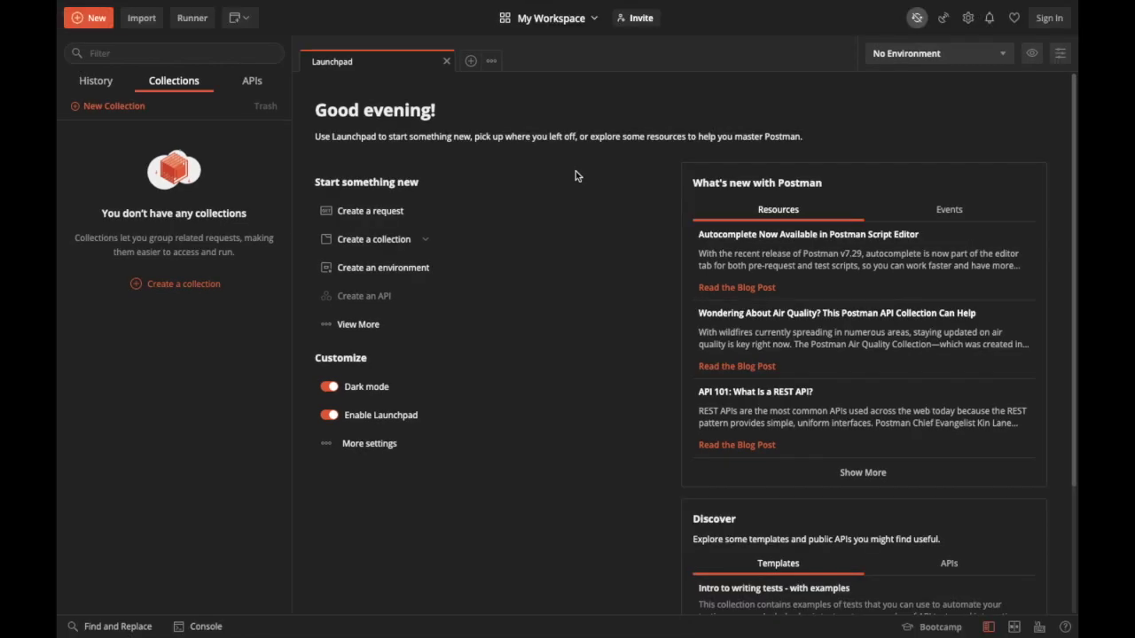
- Try the light theme by switching Dark mode off and back on
{"action": "left_click", "coordinate": [331, 388]}
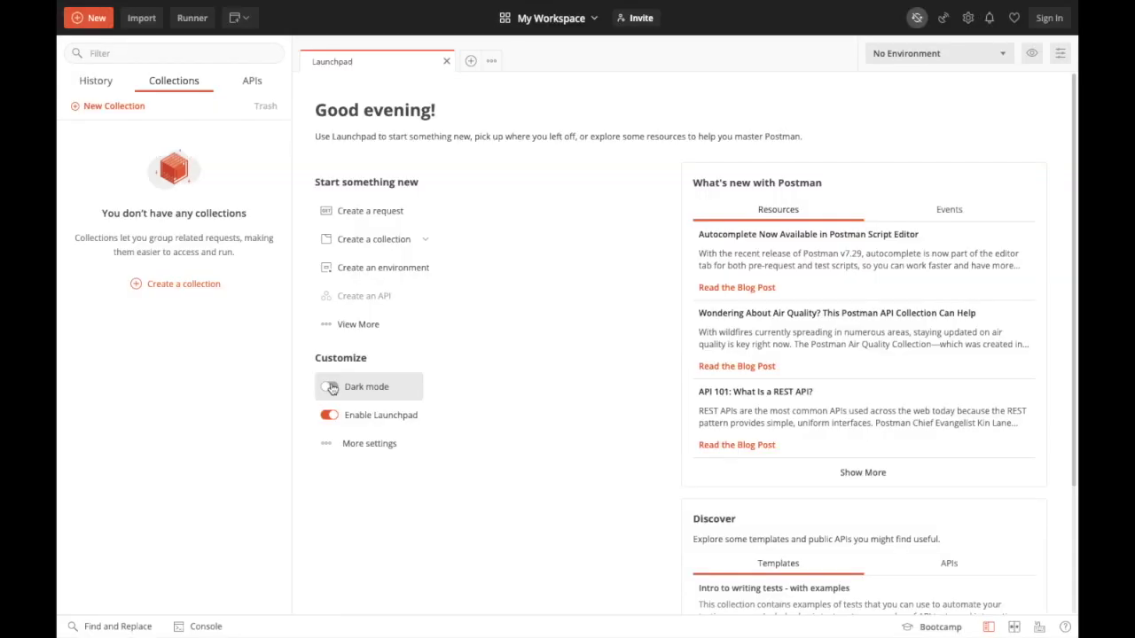
{"action": "left_click", "coordinate": [338, 389]}
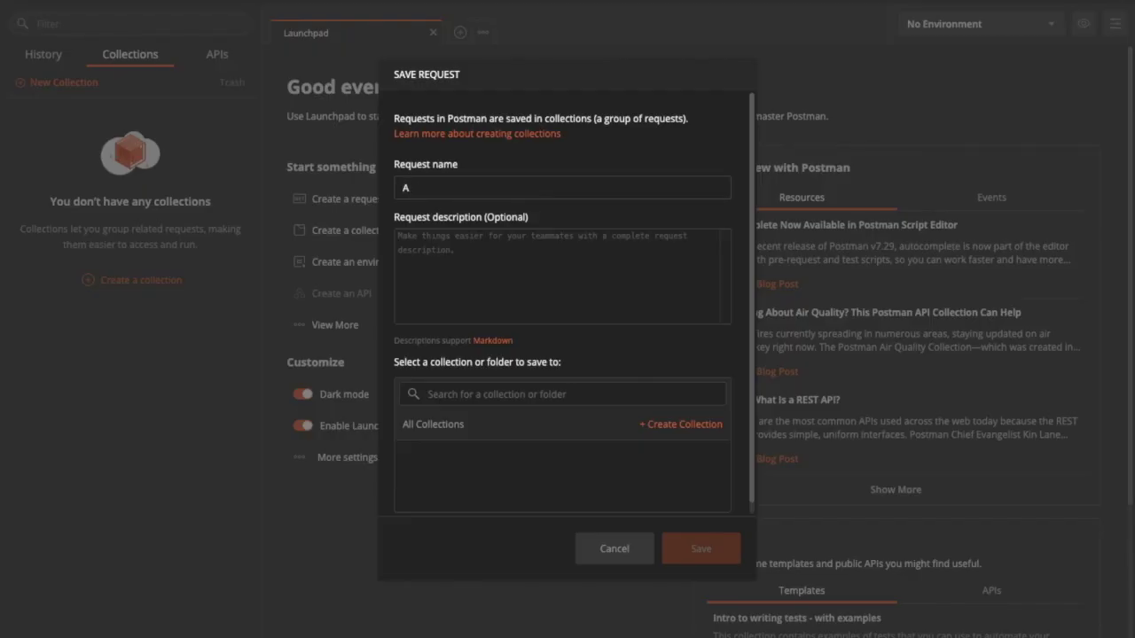
- Name the new request Foo and save it to a new collection named ReqRes
{"action": "type", "text": "Foo"}
{"action": "left_click", "coordinate": [683, 426]}
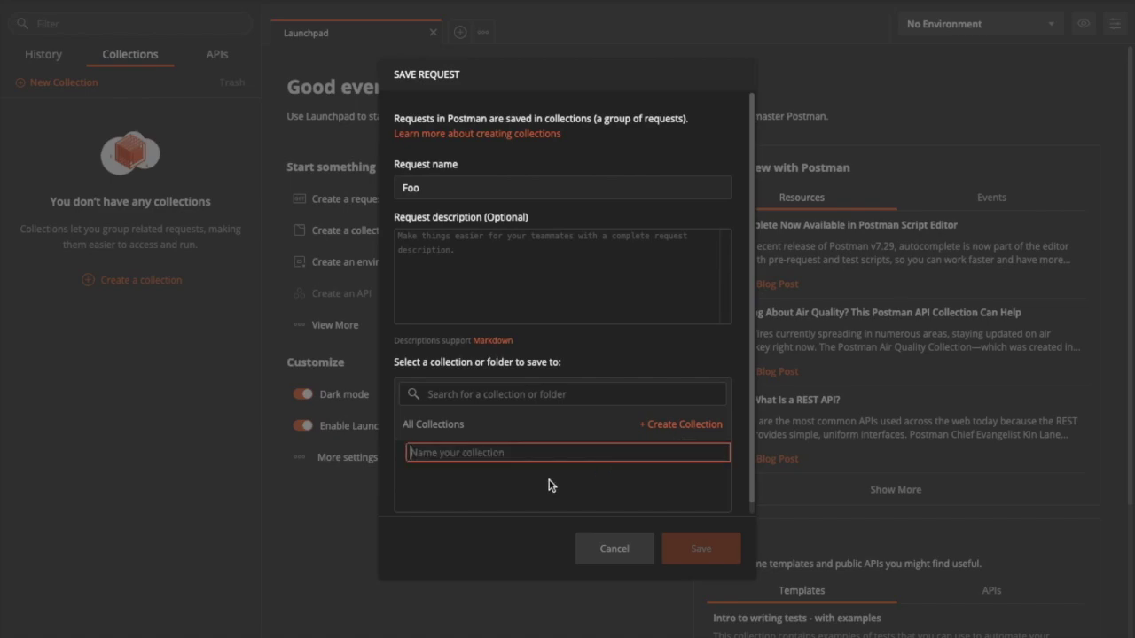
{"action": "type", "text": "ReqRes"}
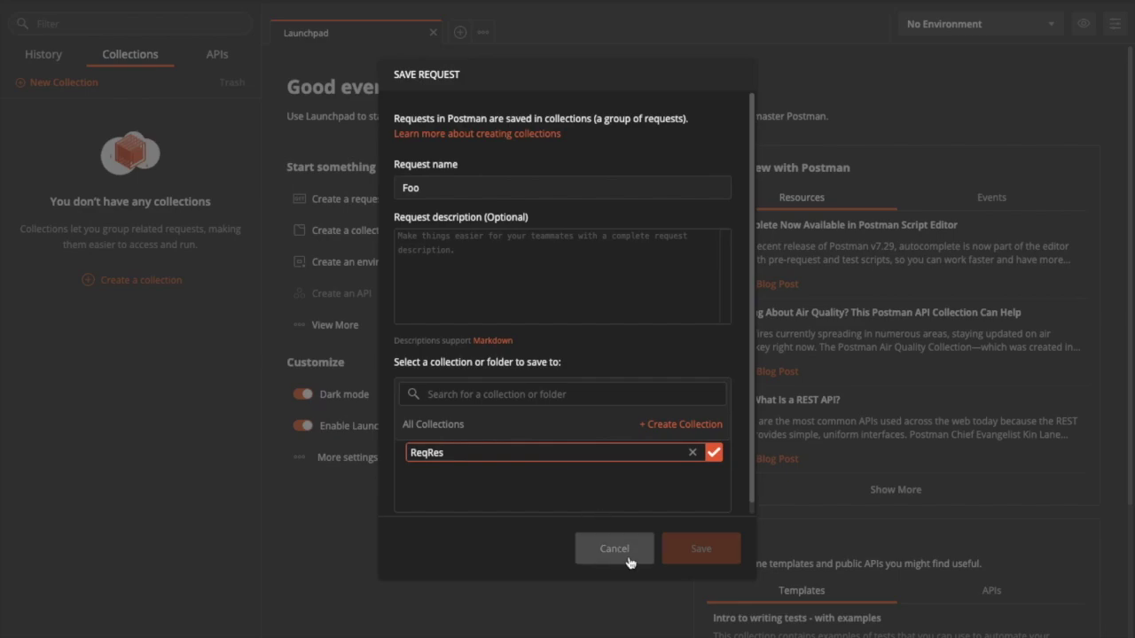
{"action": "left_click", "coordinate": [714, 454]}
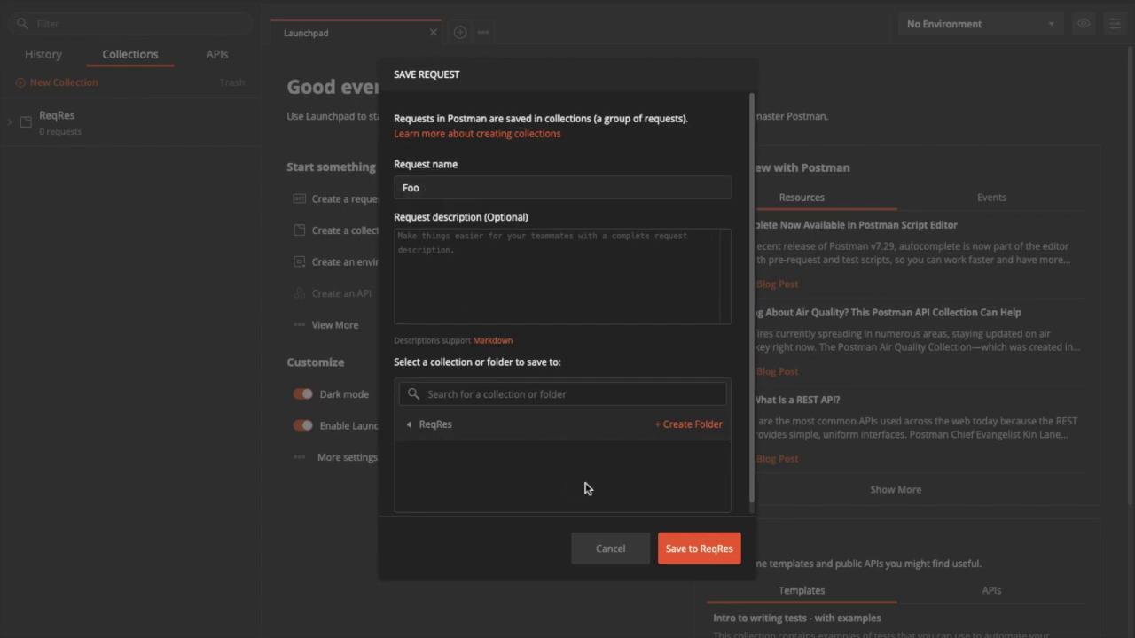
{"action": "left_click", "coordinate": [699, 549]}
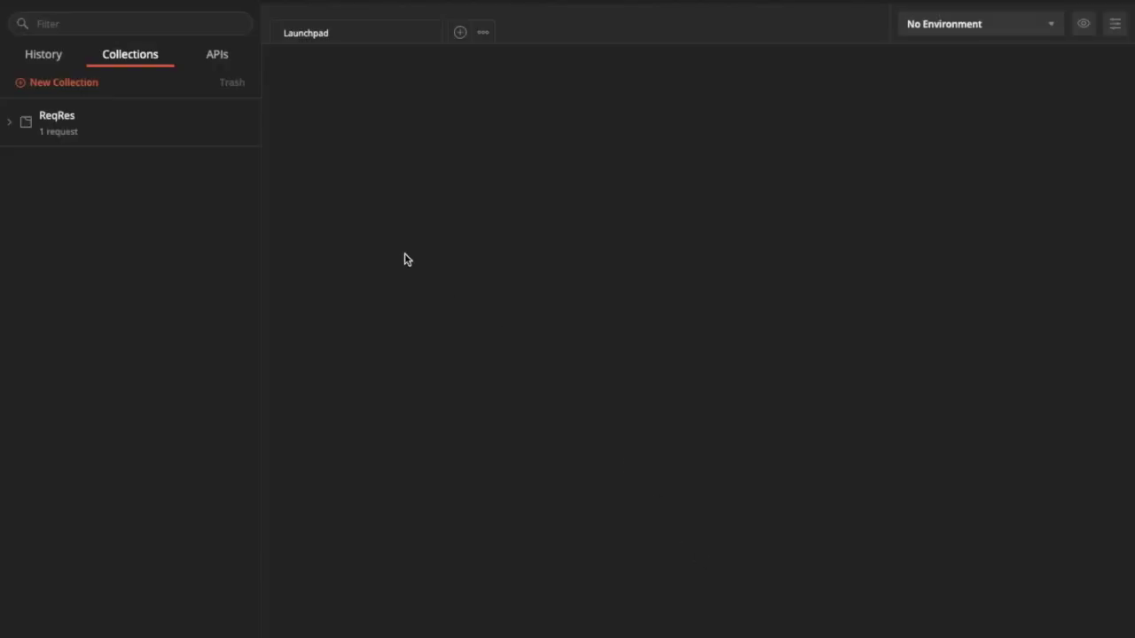
- Expand the ReqRes collection and add a folder named login to it
{"action": "left_click", "coordinate": [15, 131]}
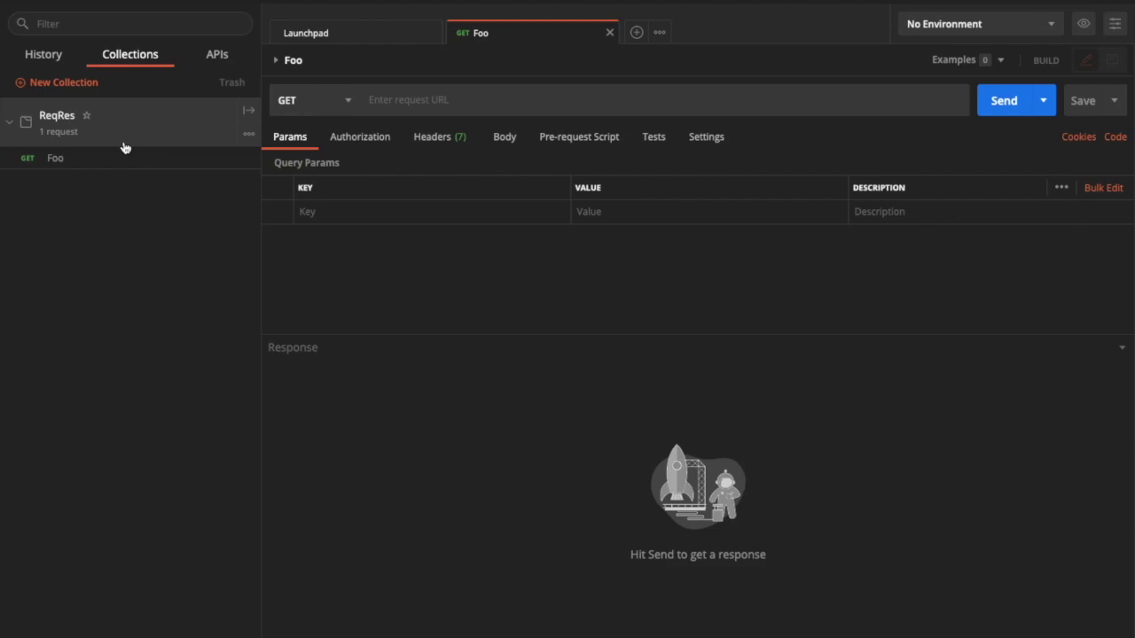
{"action": "left_click", "coordinate": [249, 135]}
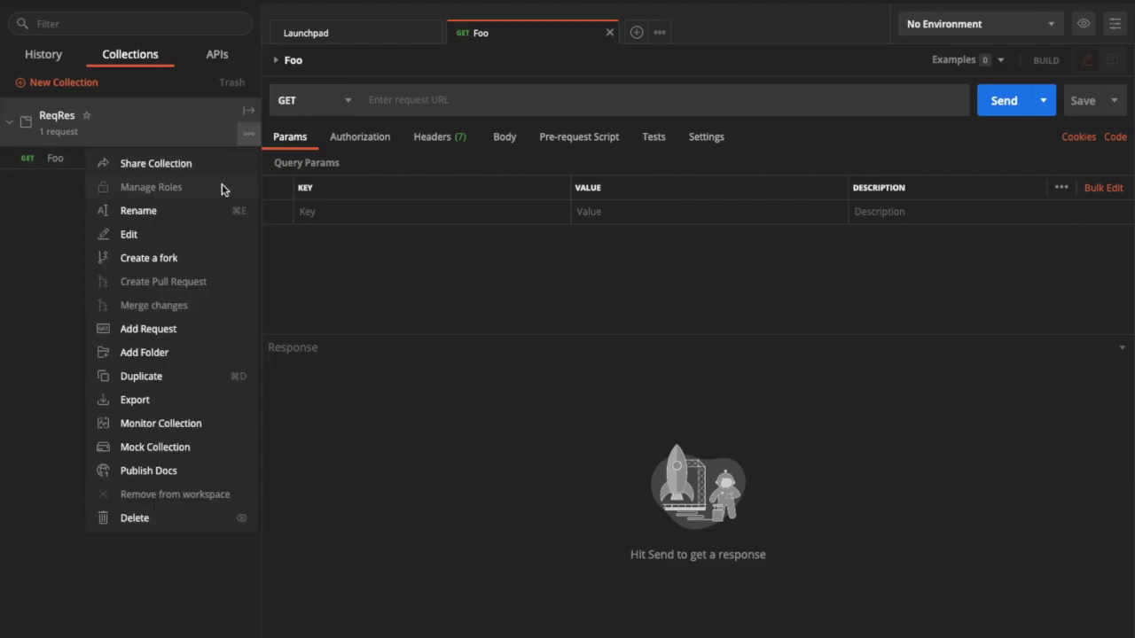
{"action": "left_click", "coordinate": [133, 352]}
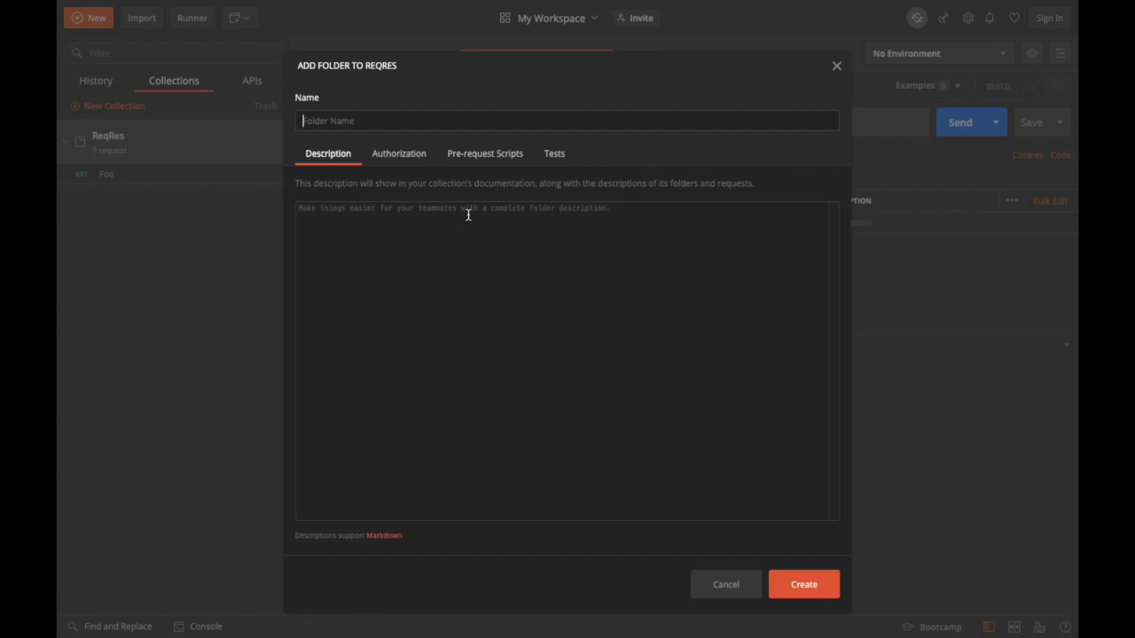
{"action": "type", "text": "login"}
{"action": "key", "text": "Return"}
- Move the Foo request into the login folder, then tidy up by collapsing the folder and closing Launchpad
{"action": "left_click_drag", "start_coordinate": [180, 201], "coordinate": [151, 181]}
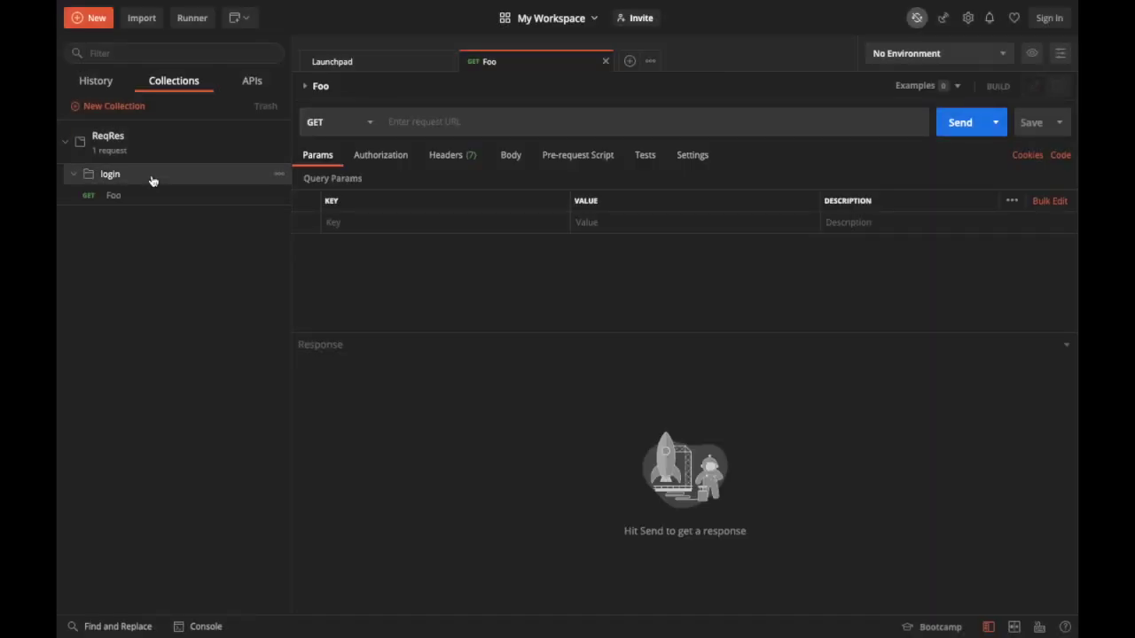
{"action": "left_click", "coordinate": [153, 177]}
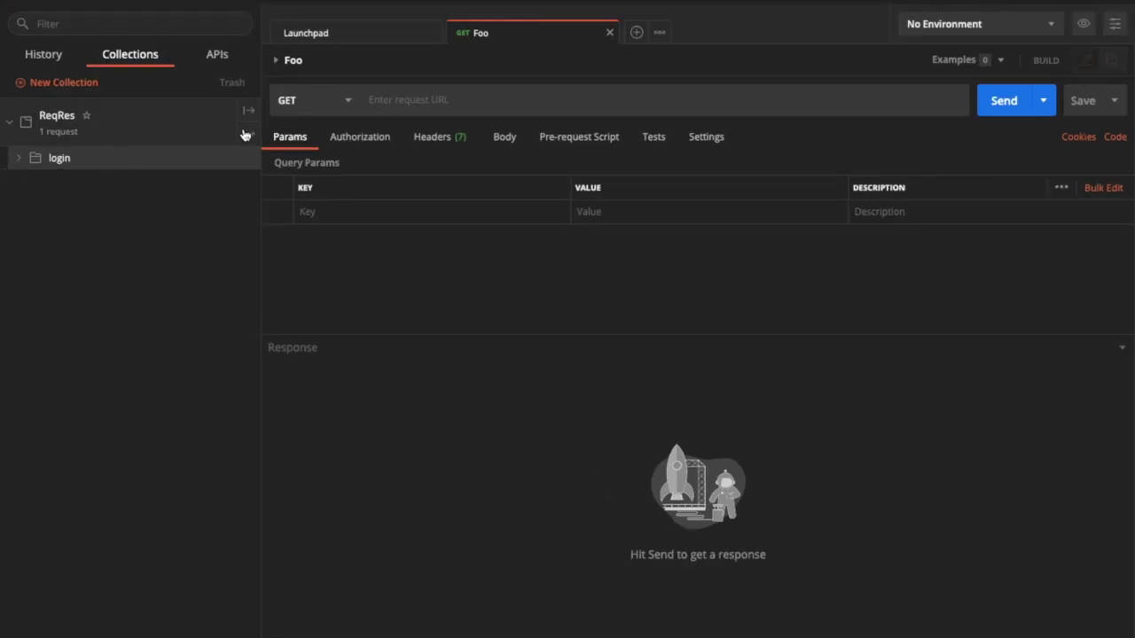
{"action": "left_click", "coordinate": [432, 32]}
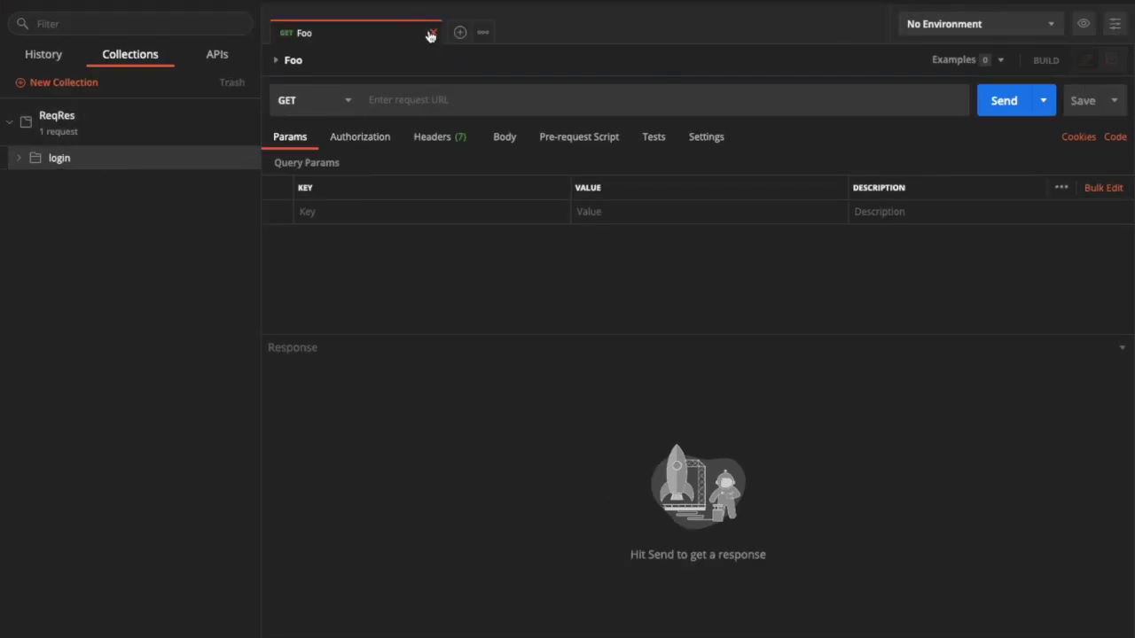
- Switch to Chrome and open the reqres.in site in a new tab
{"action": "key", "text": "ctrl+Left"}
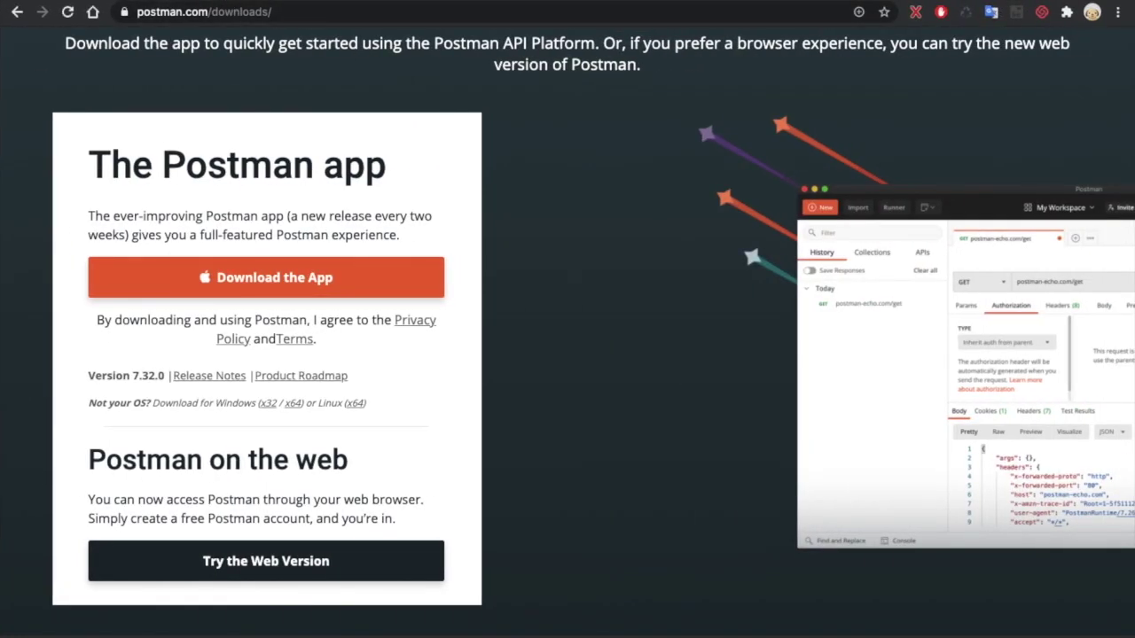
{"action": "key", "text": "ctrl+t"}
{"action": "type", "text": "req"}
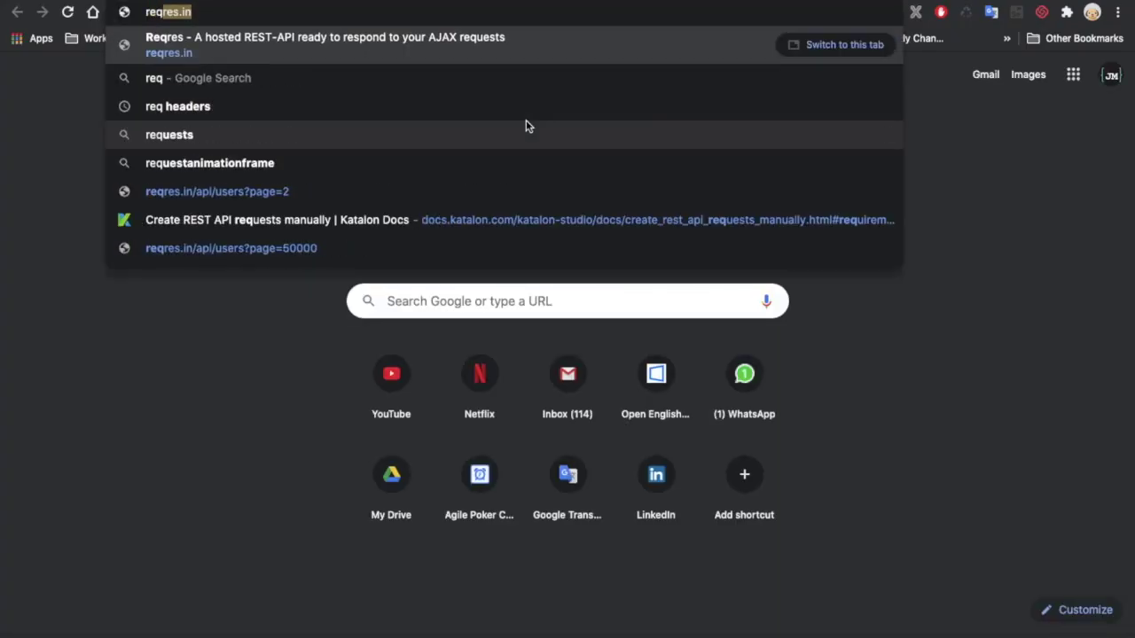
{"action": "key", "text": "Return"}
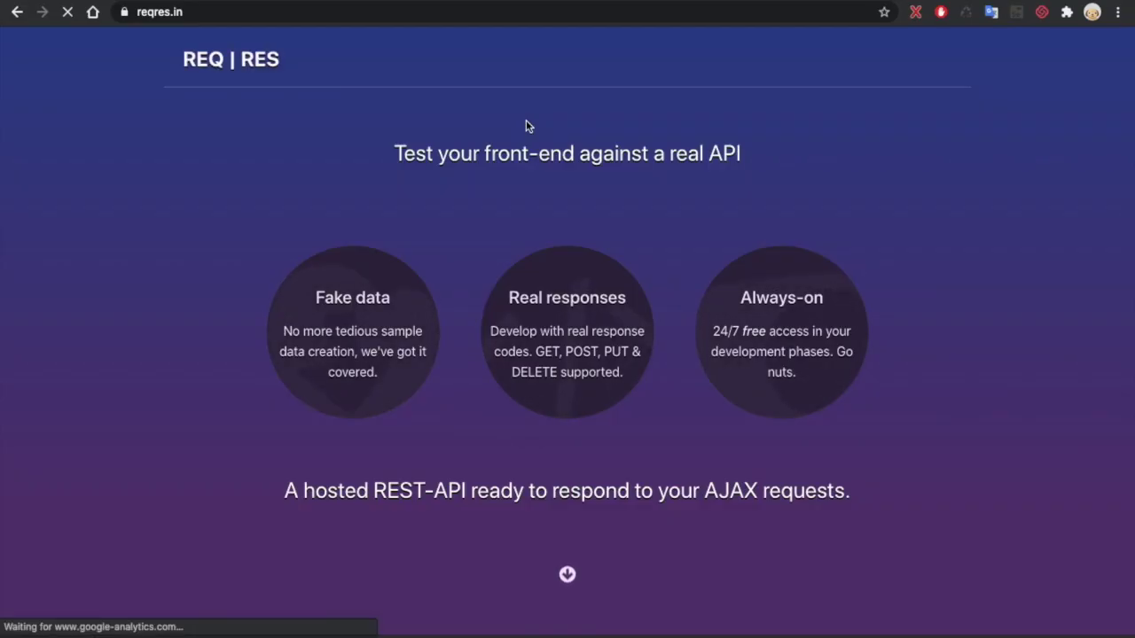
- Examine the available GET, POST, PUT, PATCH and DELETE sample endpoints and the List Users request and response on reqres.in
{"action": "scroll", "coordinate": [762, 193], "scroll_direction": "down", "scroll_amount": 5}
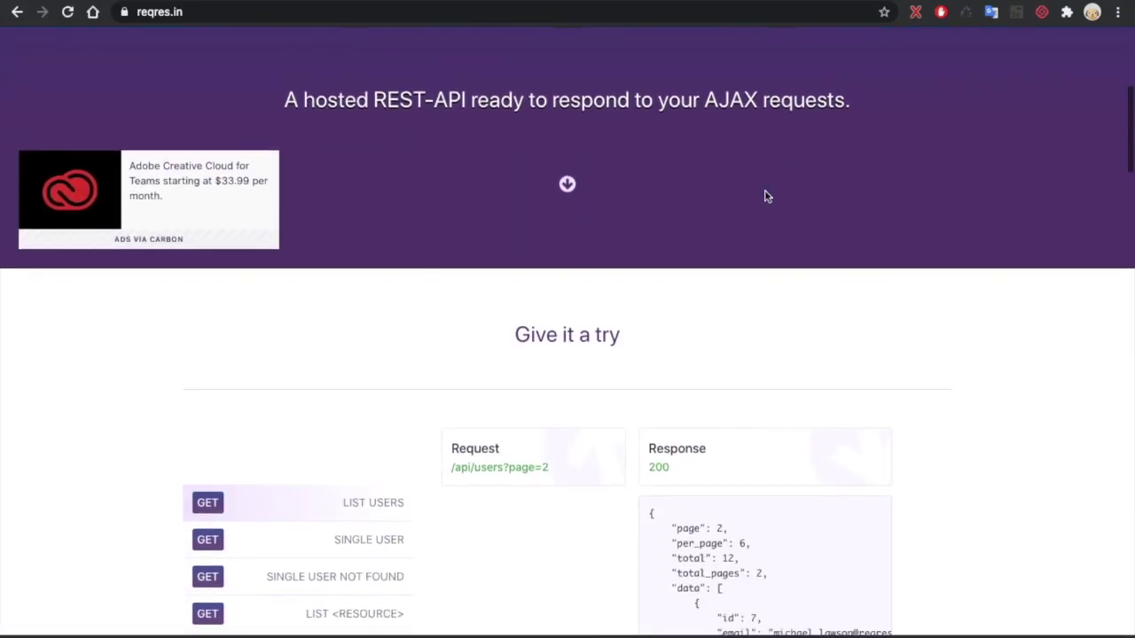
{"action": "scroll", "coordinate": [766, 196], "scroll_direction": "down", "scroll_amount": 3}
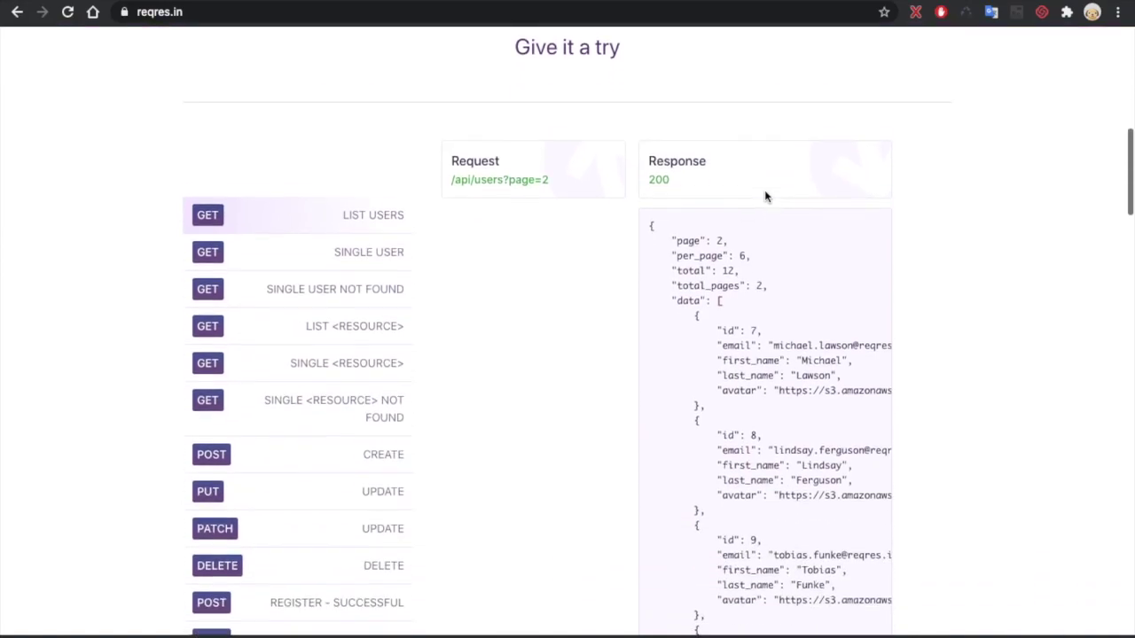
{"action": "scroll", "coordinate": [767, 196], "scroll_direction": "down", "scroll_amount": 1}
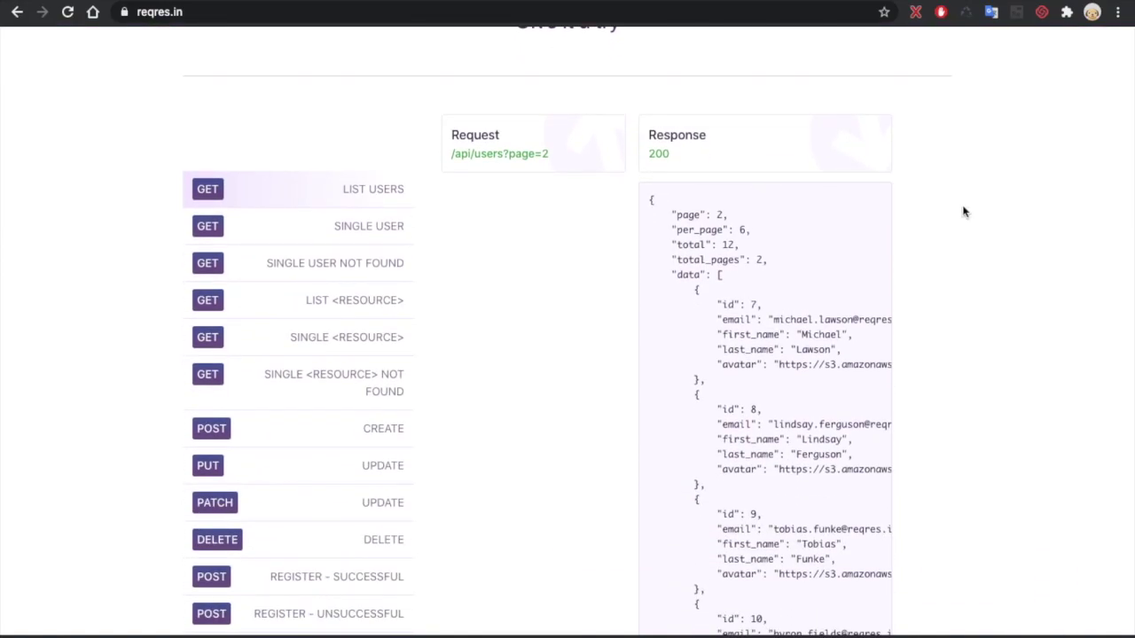
{"action": "scroll", "coordinate": [965, 211], "scroll_direction": "down", "scroll_amount": 3}
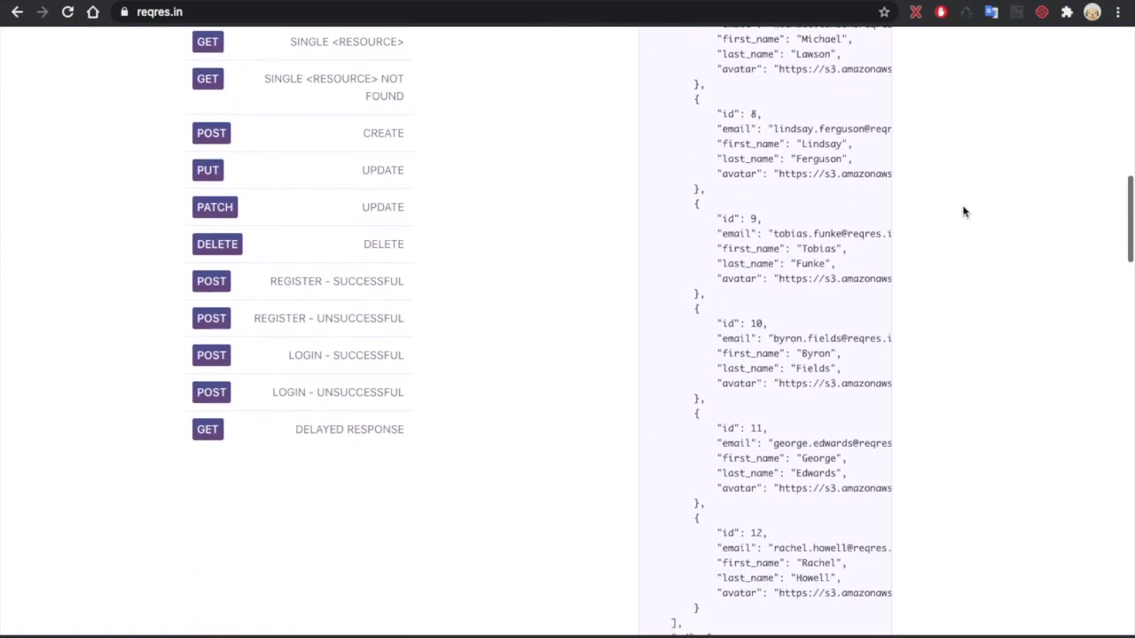
{"action": "scroll", "coordinate": [965, 211], "scroll_direction": "up", "scroll_amount": 4}
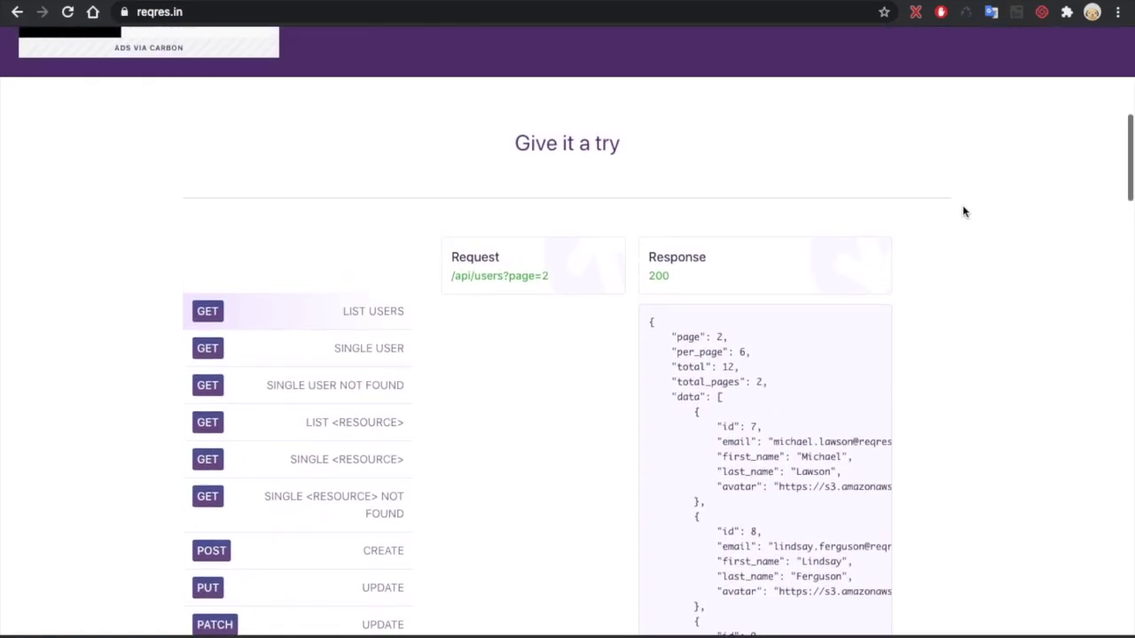
{"action": "scroll", "coordinate": [964, 211], "scroll_direction": "down", "scroll_amount": 2}
{"action": "scroll", "coordinate": [963, 210], "scroll_direction": "up", "scroll_amount": 1}
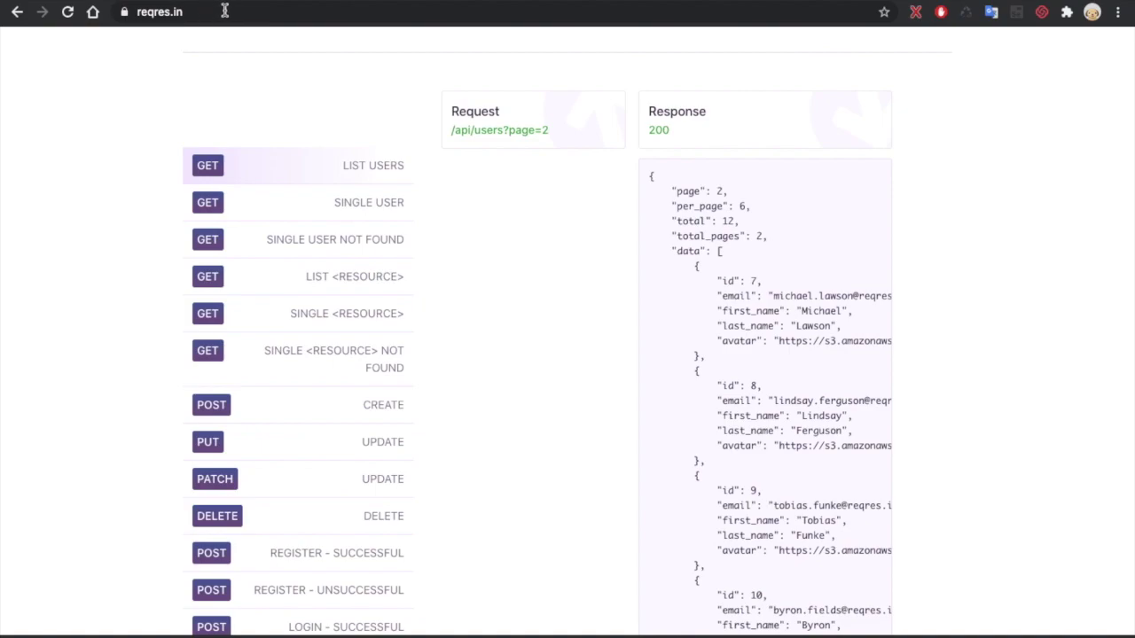
{"action": "scroll", "coordinate": [318, 393], "scroll_direction": "down", "scroll_amount": 5}
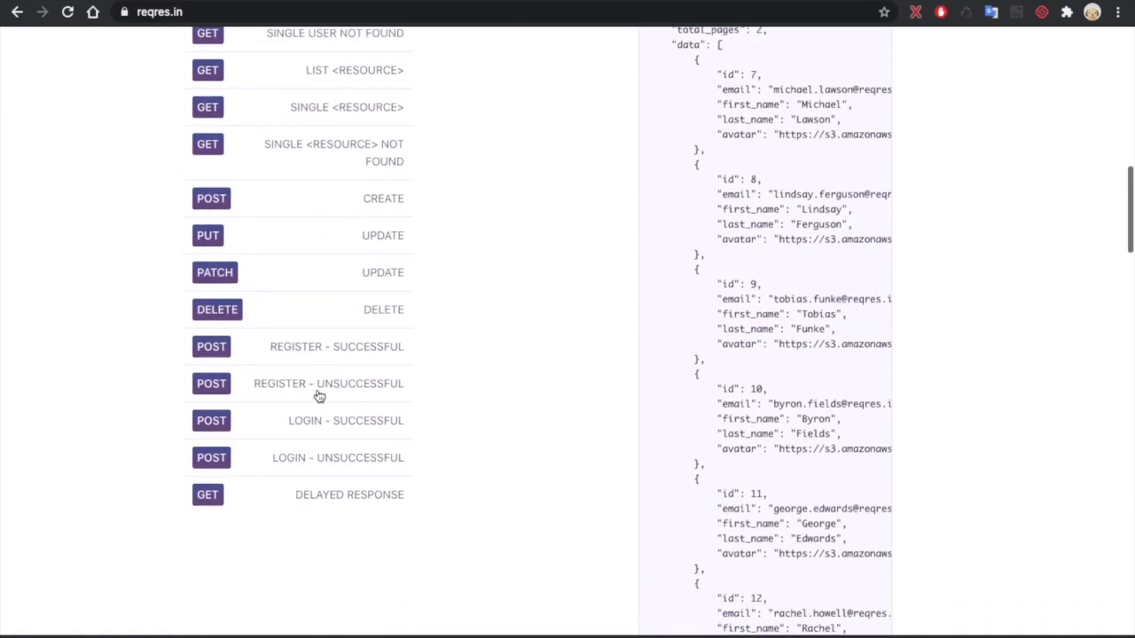
{"action": "scroll", "coordinate": [319, 396], "scroll_direction": "up", "scroll_amount": 4}
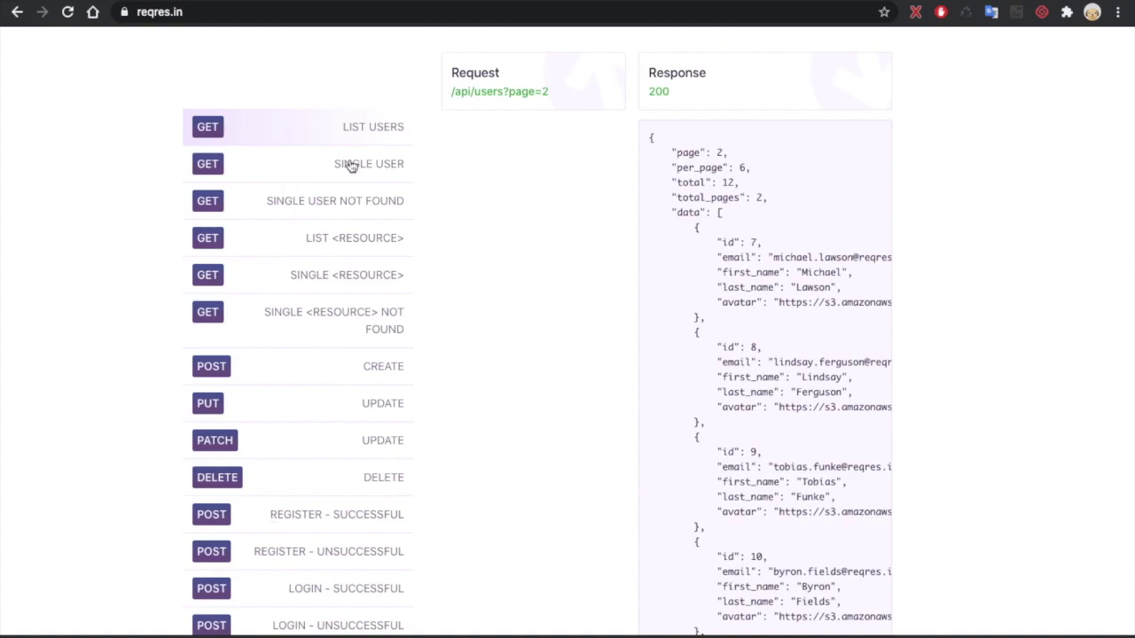
{"action": "scroll", "coordinate": [321, 408], "scroll_direction": "down", "scroll_amount": 2}
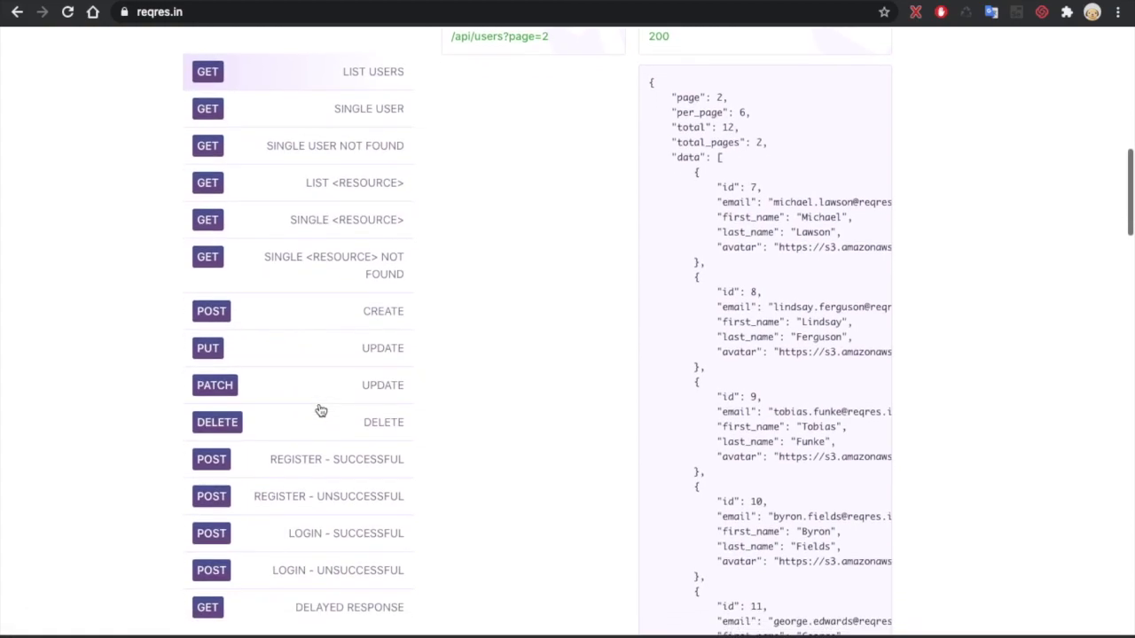
{"action": "scroll", "coordinate": [321, 411], "scroll_direction": "down", "scroll_amount": 1}
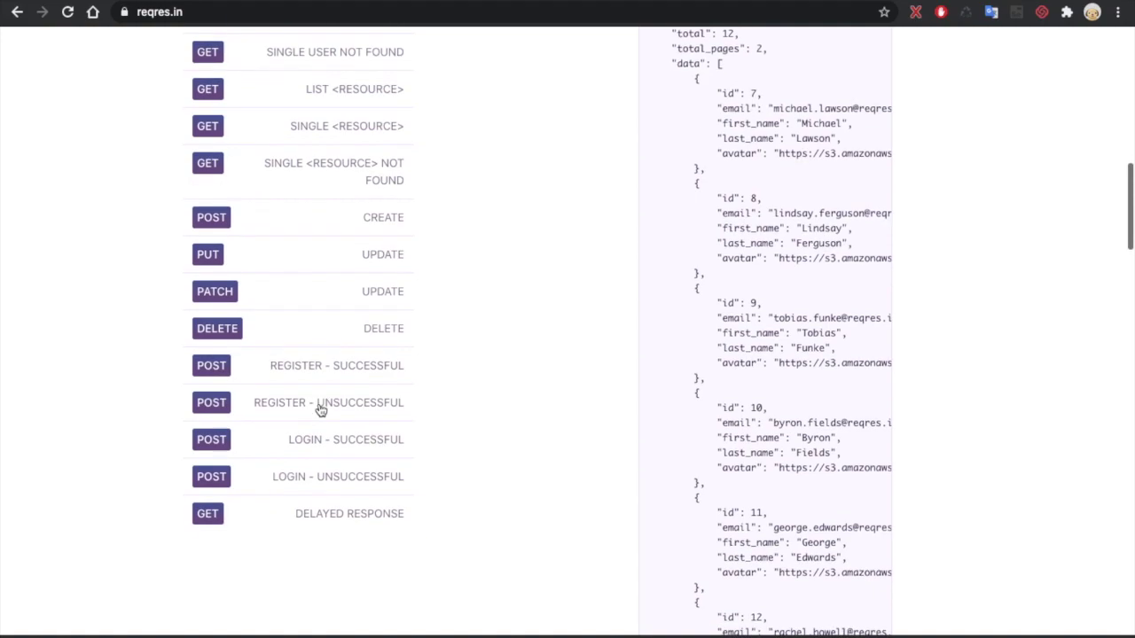
- Open the List Users request link /api/users?page=2 from the reqres.in sample endpoints
{"action": "scroll", "coordinate": [321, 411], "scroll_direction": "up", "scroll_amount": 2}
{"action": "scroll", "coordinate": [321, 411], "scroll_direction": "up", "scroll_amount": 2}
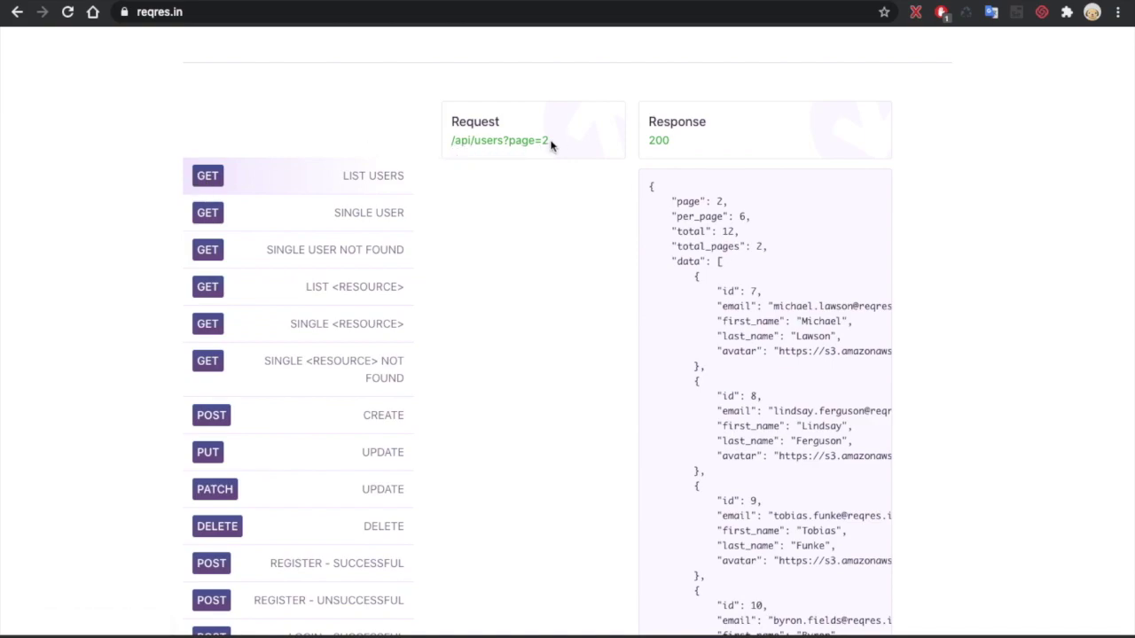
{"action": "left_click", "coordinate": [195, 18]}
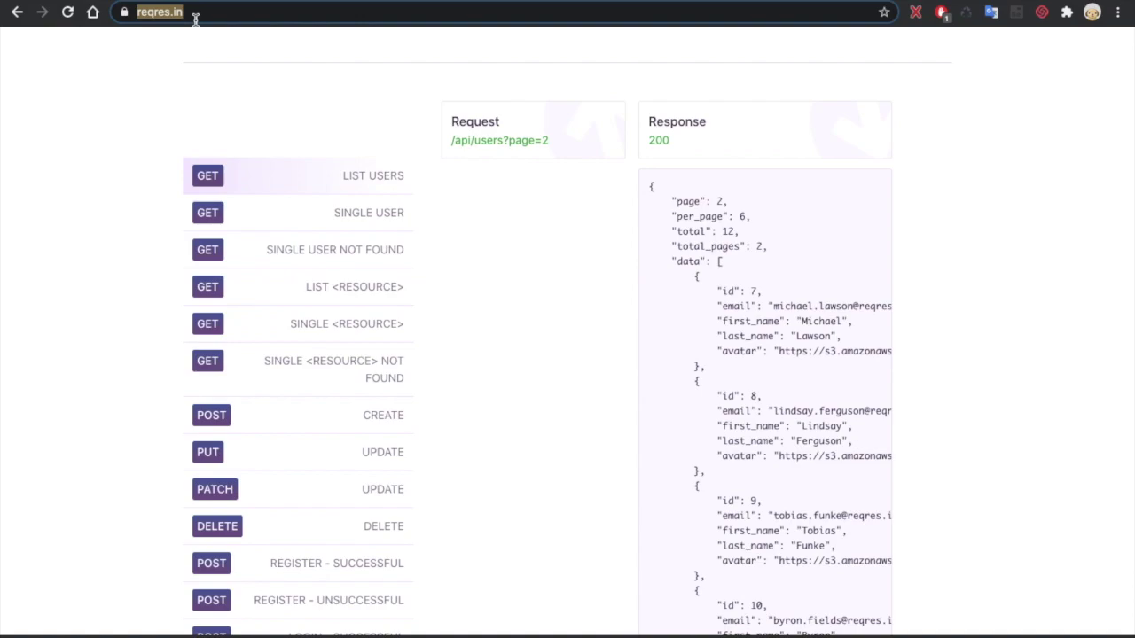
{"action": "left_click", "coordinate": [544, 142]}
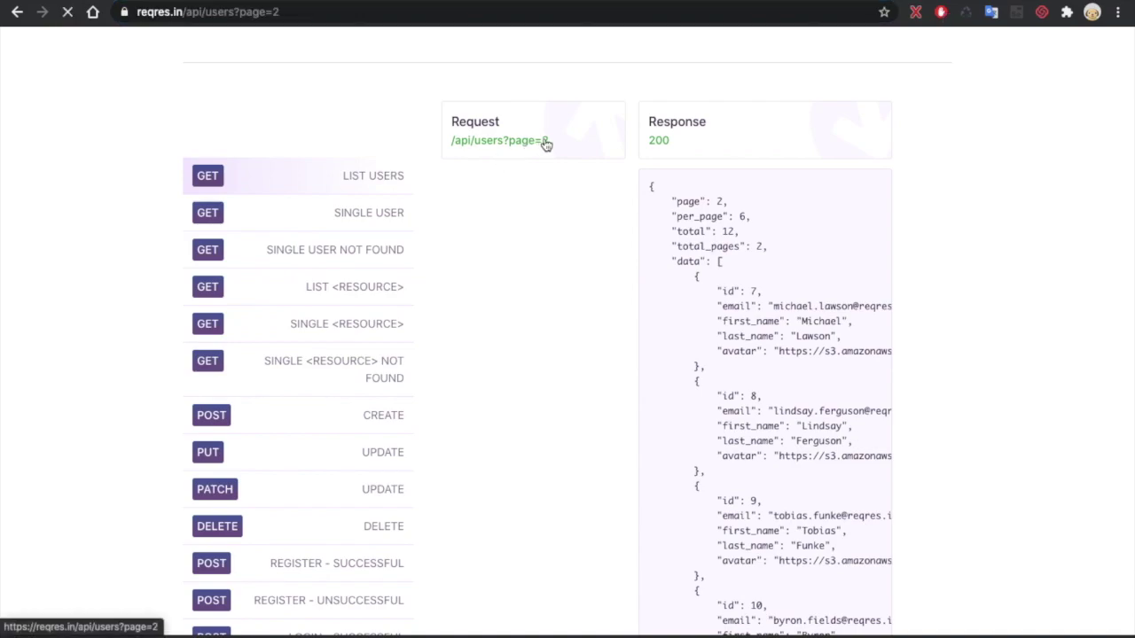
{"action": "left_click", "coordinate": [327, 12]}
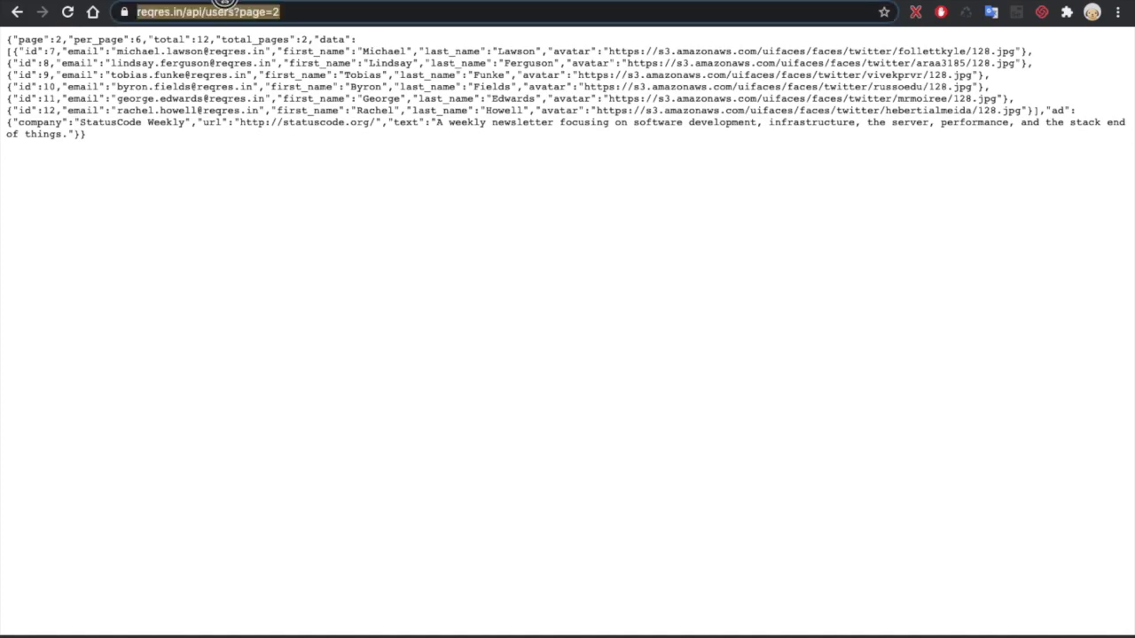
{"action": "left_click", "coordinate": [306, 11]}
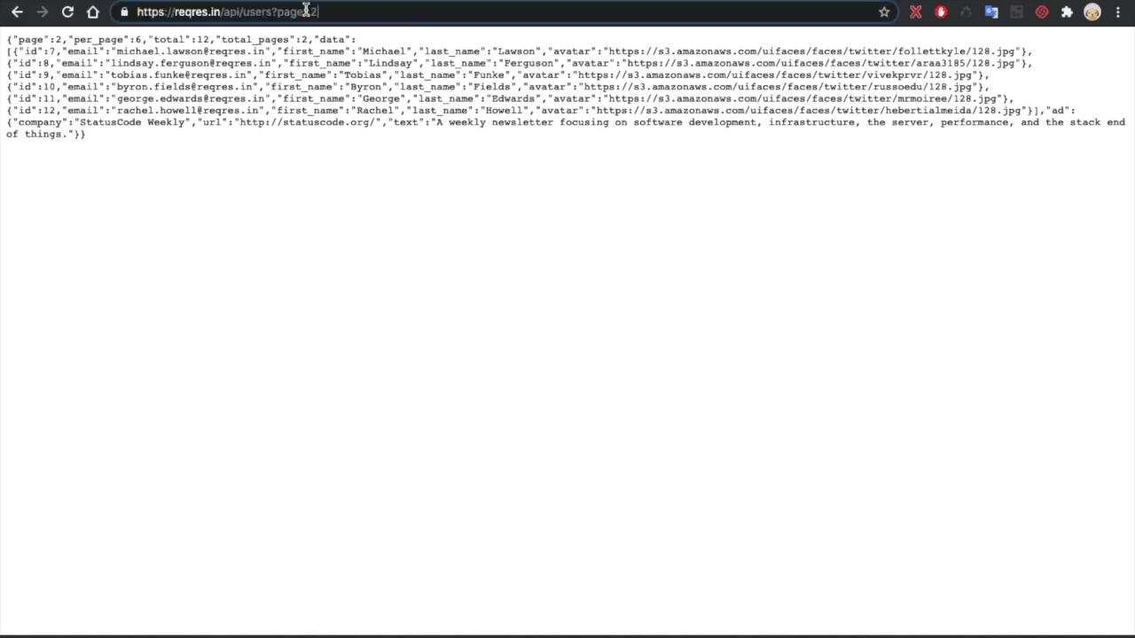
{"action": "triple_click", "coordinate": [306, 11]}
{"action": "left_click", "coordinate": [306, 10]}
{"action": "left_click_drag", "start_coordinate": [222, 12], "coordinate": [139, 11]}
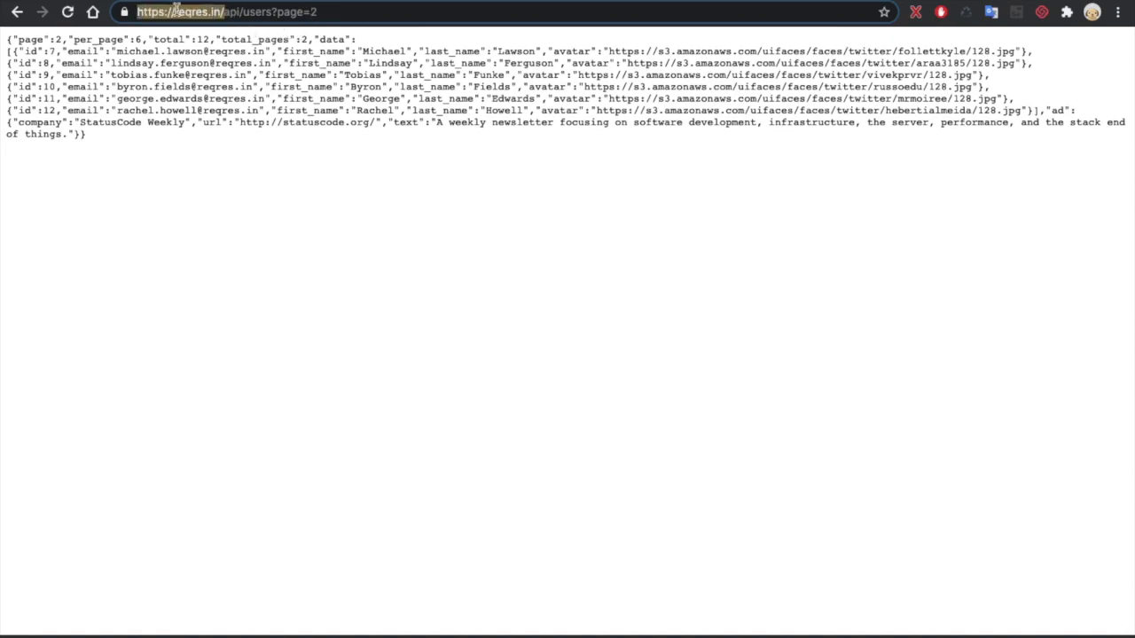
{"action": "left_click_drag", "start_coordinate": [216, 11], "coordinate": [524, 11]}
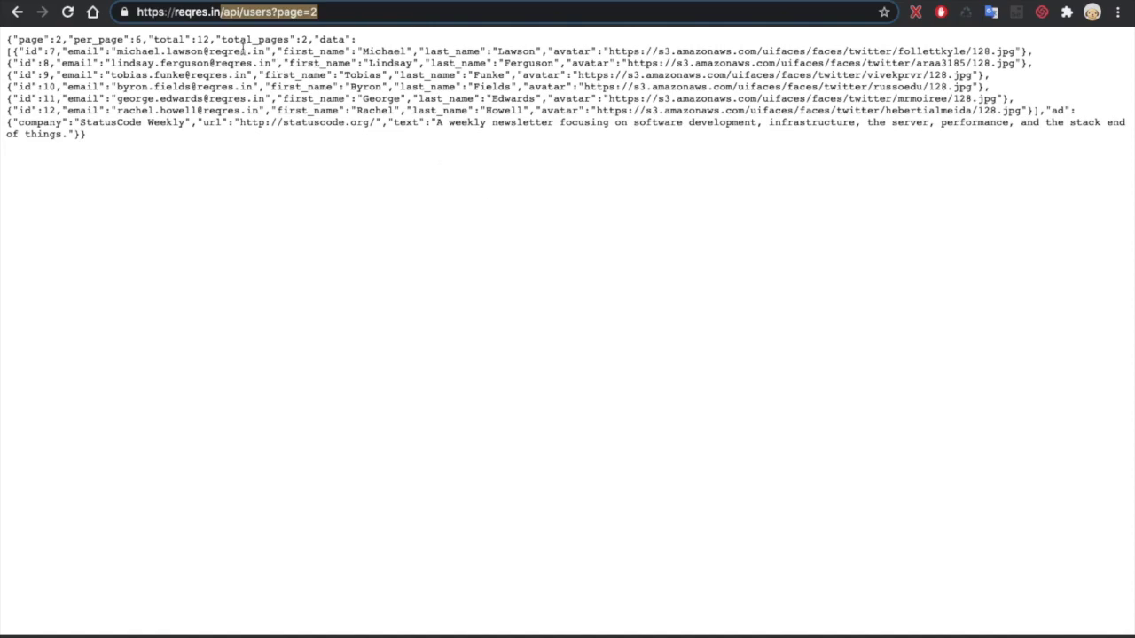
{"action": "left_click_drag", "start_coordinate": [222, 11], "coordinate": [138, 11]}
{"action": "key", "text": "ctrl+c"}
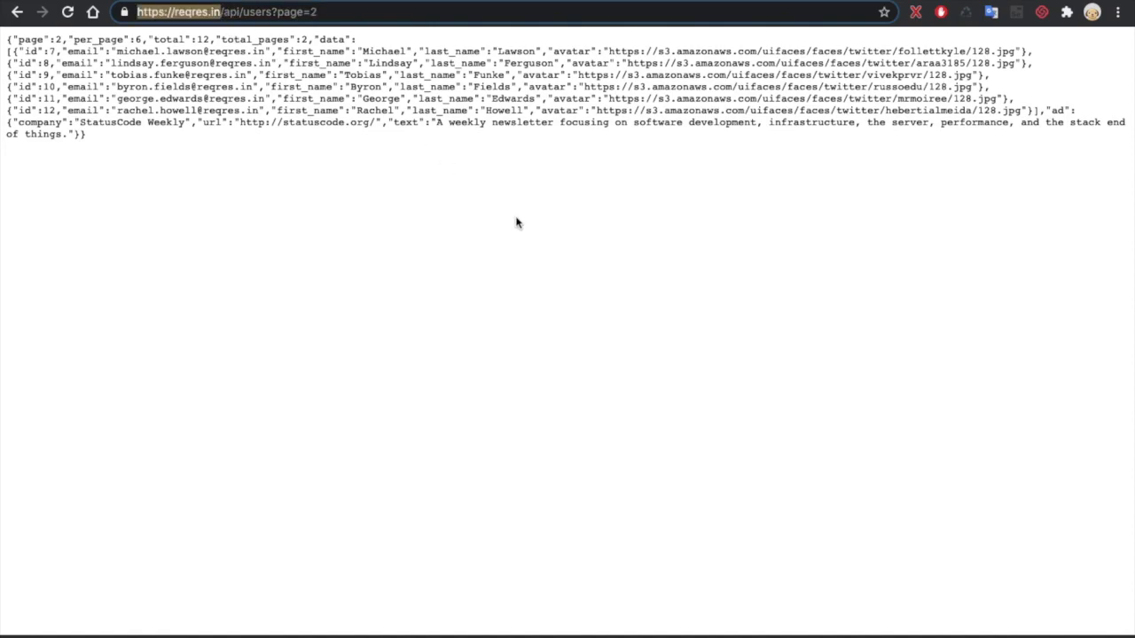
{"action": "key", "text": "super+Tab"}
{"action": "left_click", "coordinate": [133, 165]}
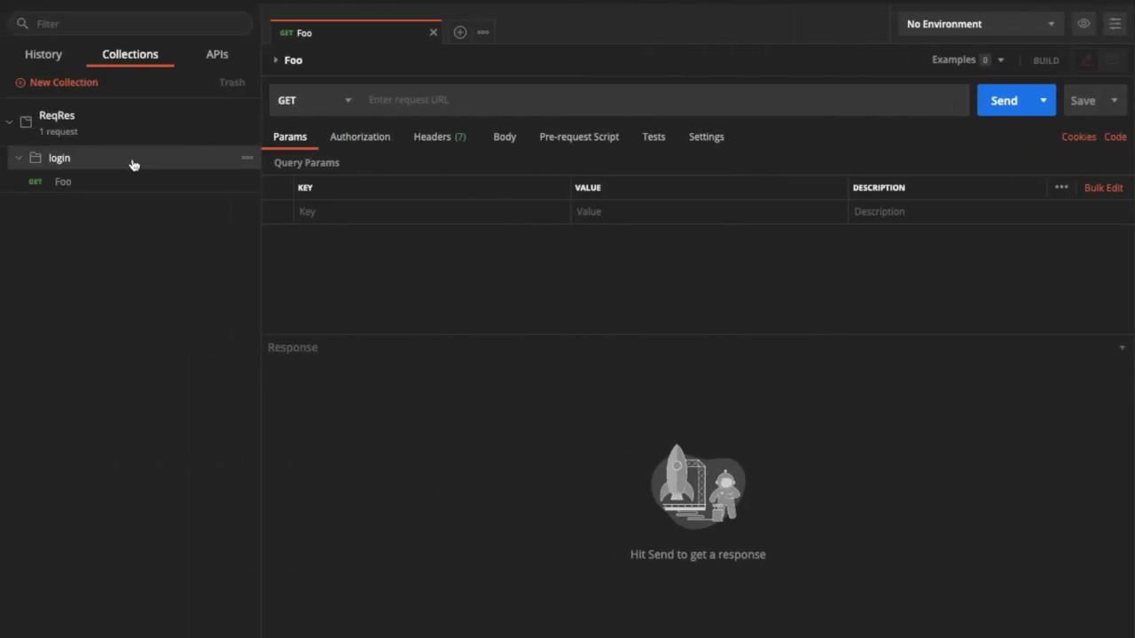
{"action": "left_click", "coordinate": [136, 184]}
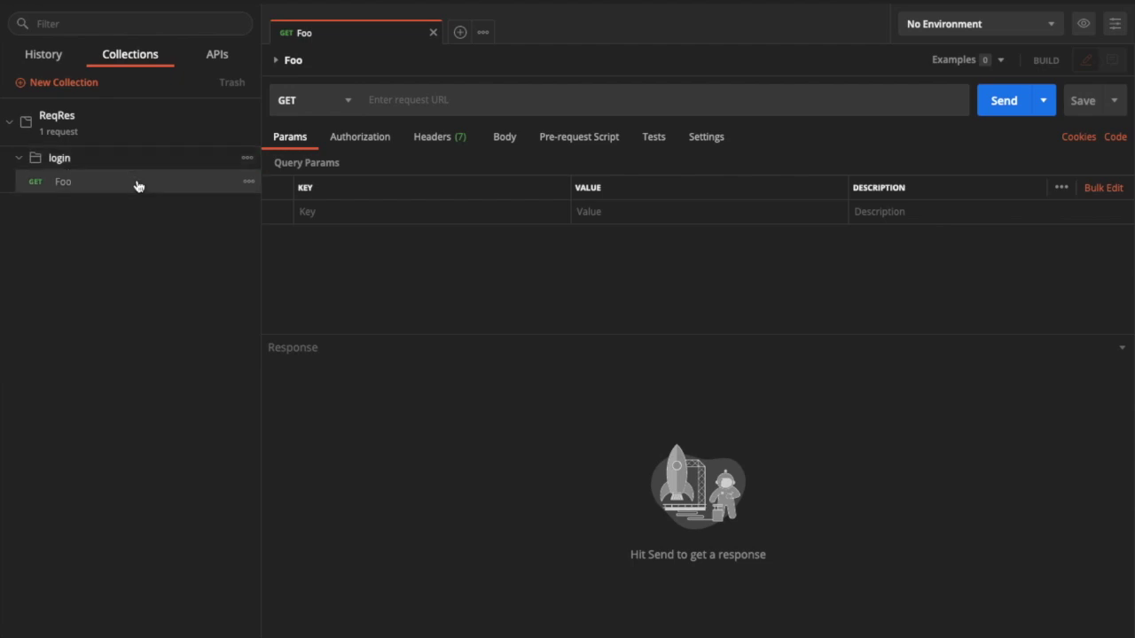
{"action": "left_click", "coordinate": [417, 100]}
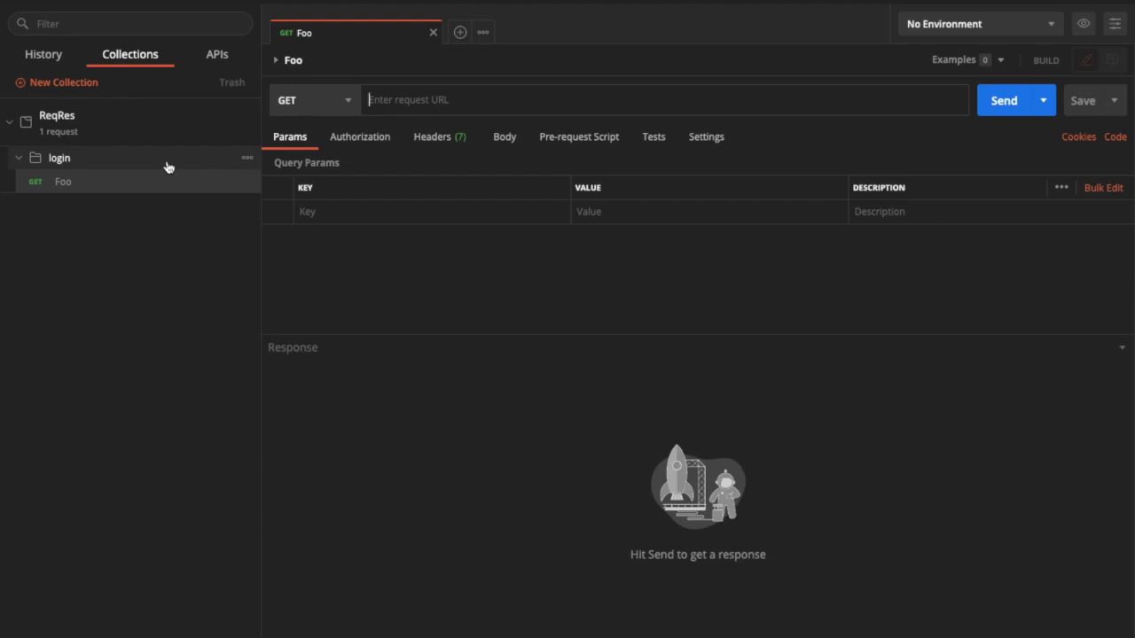
{"action": "key", "text": "ctrl+v"}
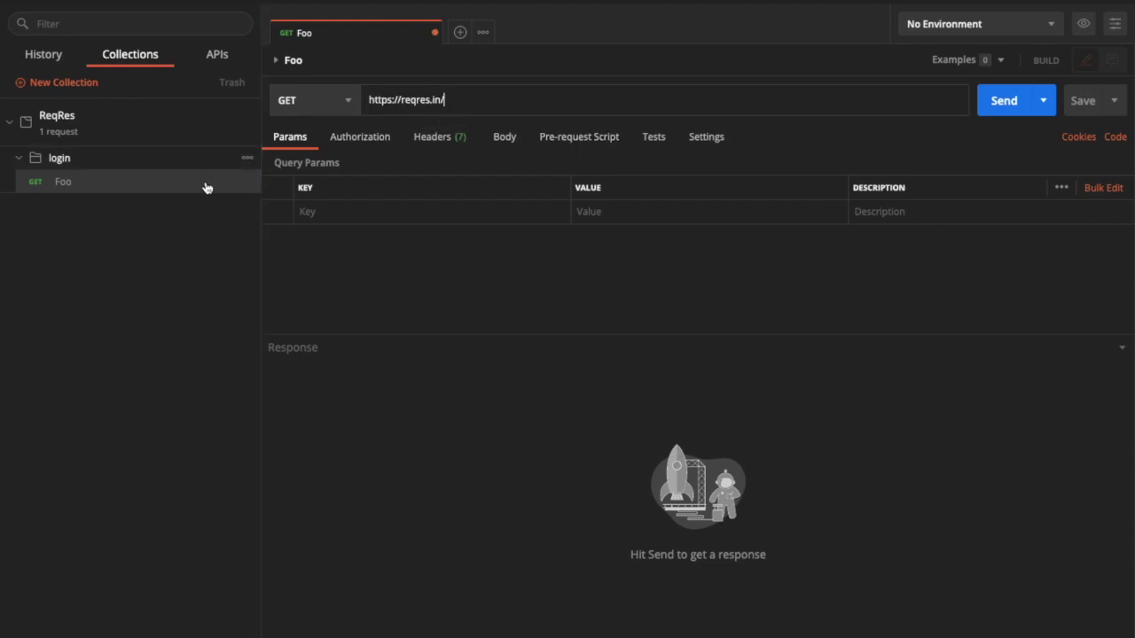
- Rename the login folder in the ReqRes collection to users
{"action": "left_click", "coordinate": [247, 159]}
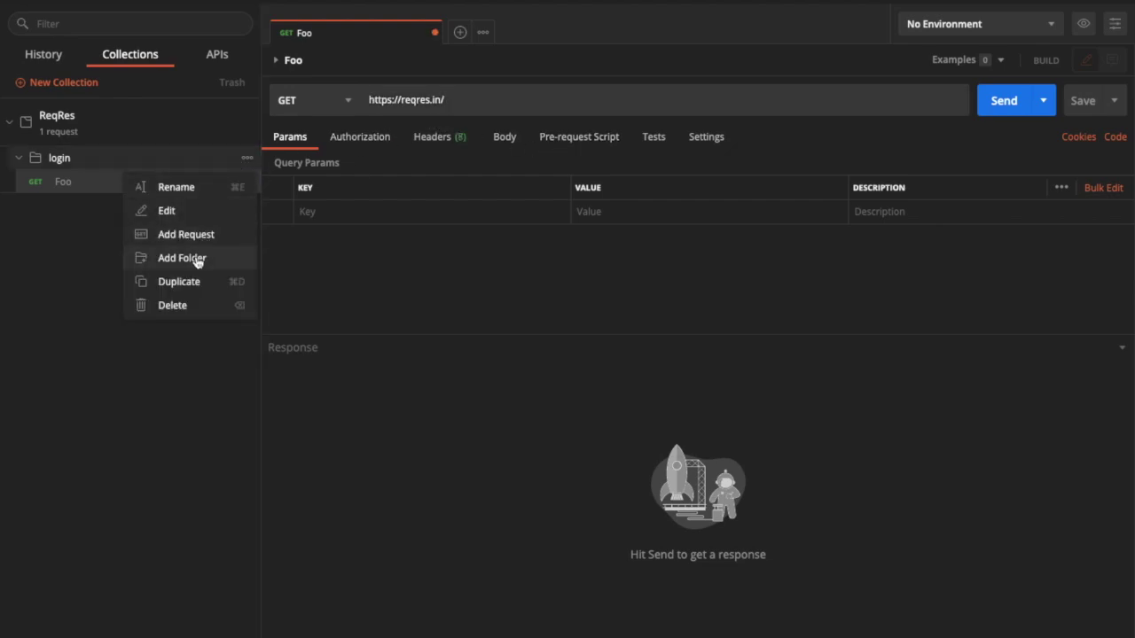
{"action": "left_click", "coordinate": [196, 191]}
{"action": "type", "text": "use"}
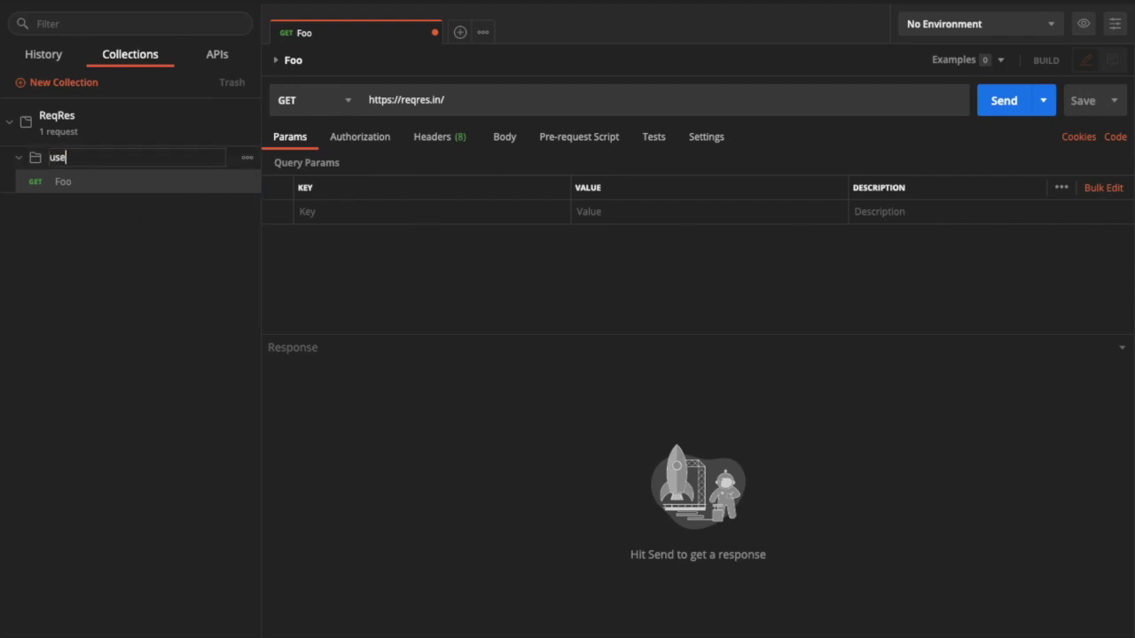
{"action": "key", "text": "Return"}
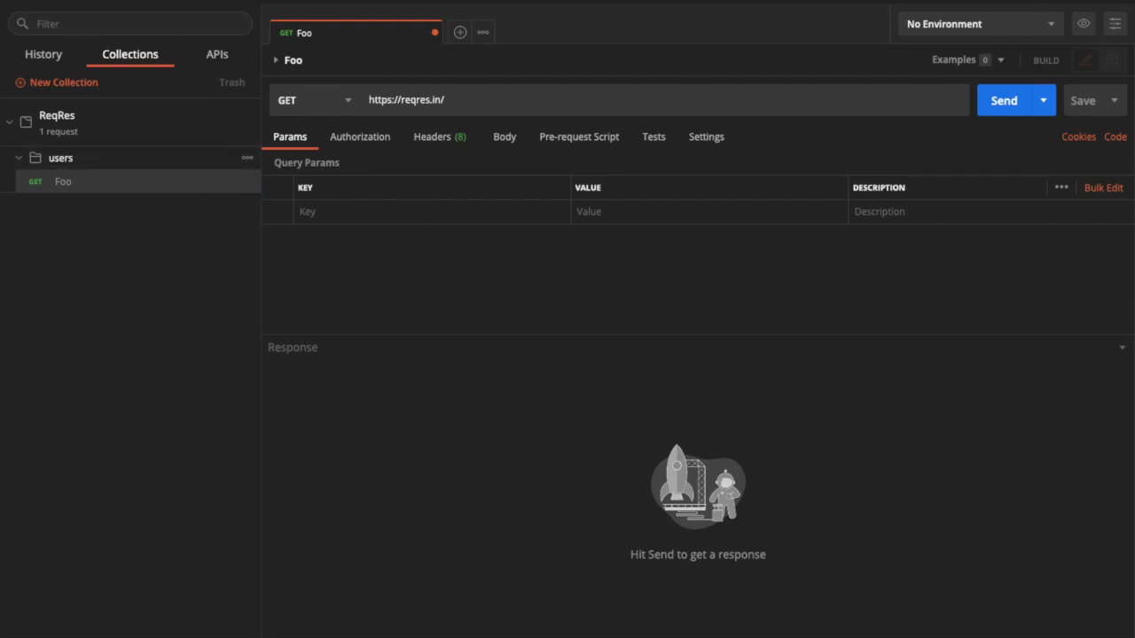
- Rename the Foo request in the users folder to Get Users
{"action": "left_click", "coordinate": [245, 181]}
{"action": "left_click", "coordinate": [208, 234]}
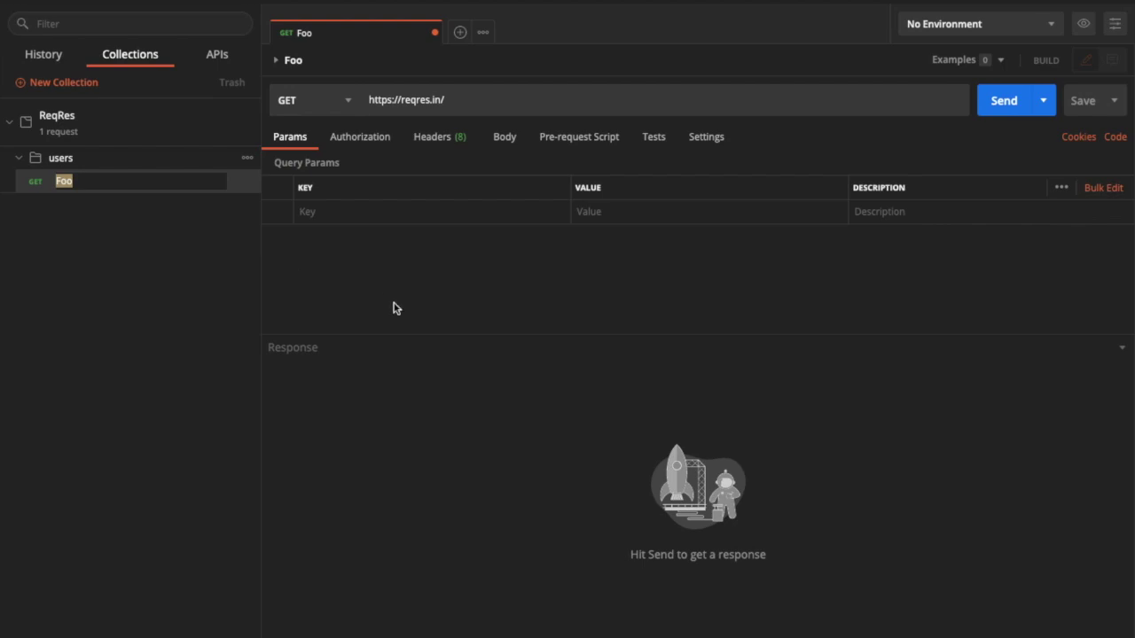
{"action": "type", "text": "Get Users"}
{"action": "key", "text": "Return"}
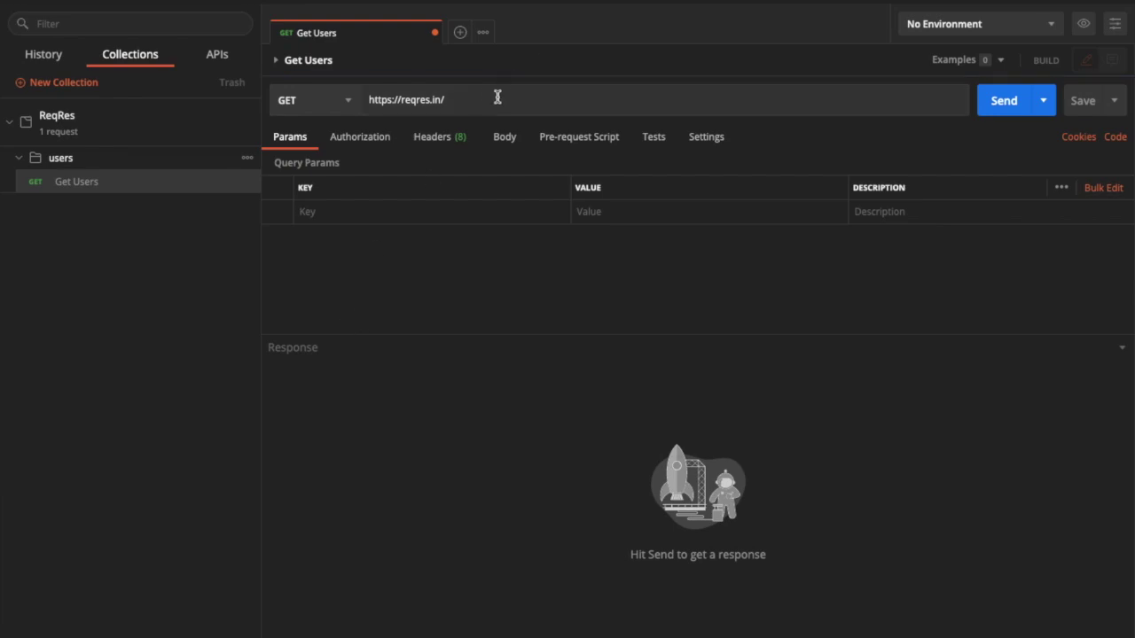
{"action": "key", "text": "ctrl+Right"}
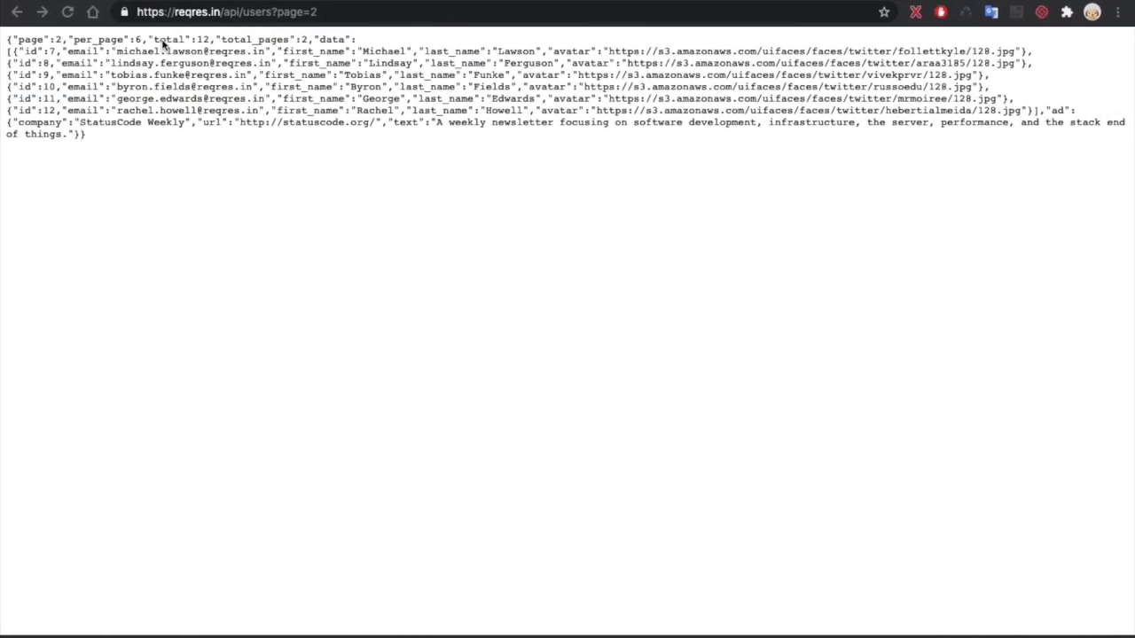
{"action": "left_click_drag", "start_coordinate": [138, 11], "coordinate": [225, 14]}
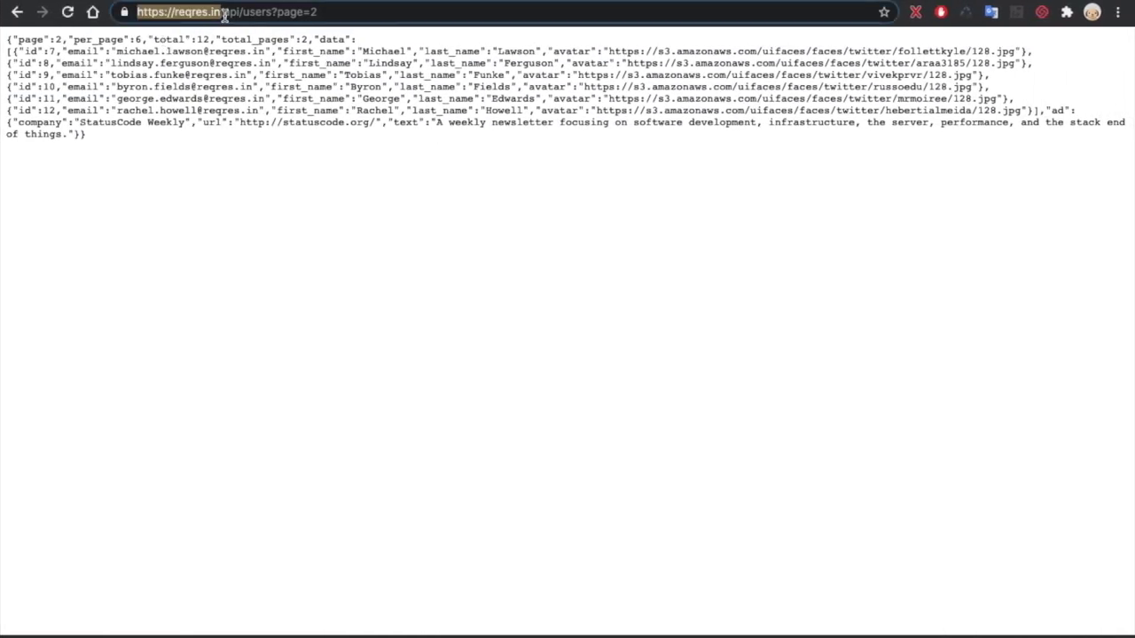
{"action": "left_click", "coordinate": [370, 18]}
{"action": "key", "text": "ctrl+c"}
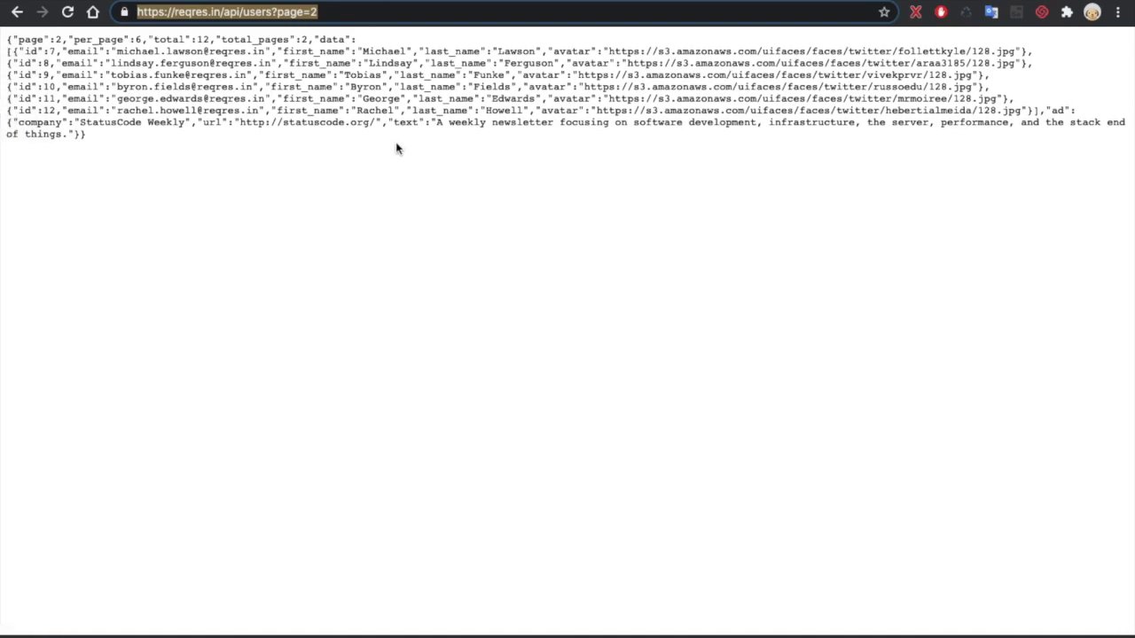
{"action": "key", "text": "ctrl+Left"}
{"action": "left_click", "coordinate": [480, 107]}
{"action": "key", "text": "ctrl+a"}
{"action": "key", "text": "BackSpace"}
{"action": "key", "text": "ctrl+v"}
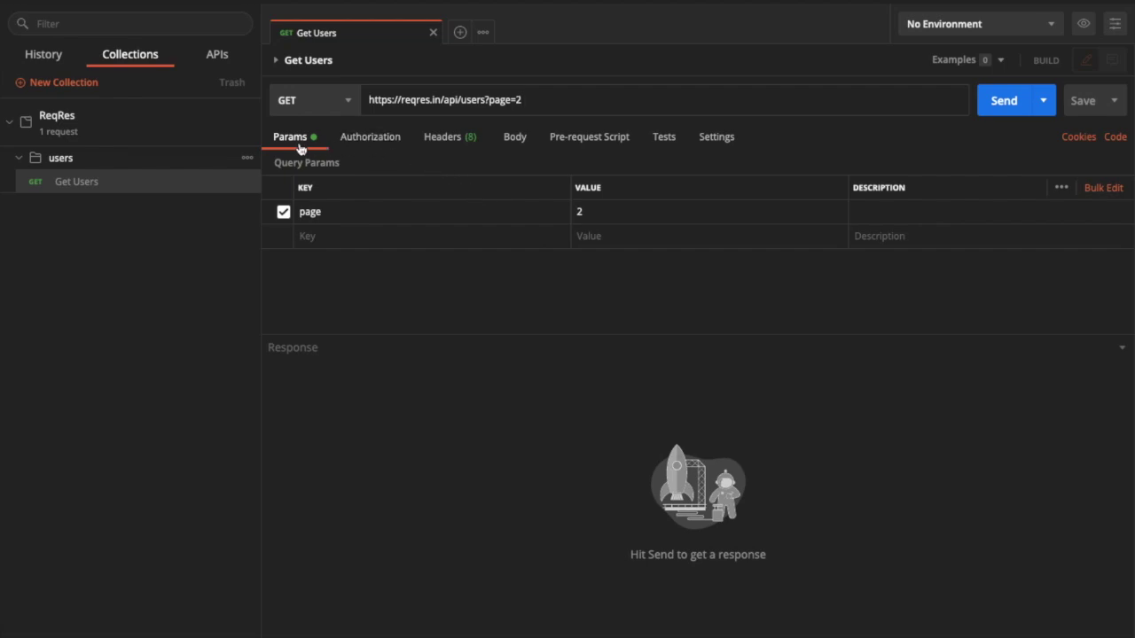
{"action": "left_click", "coordinate": [352, 105]}
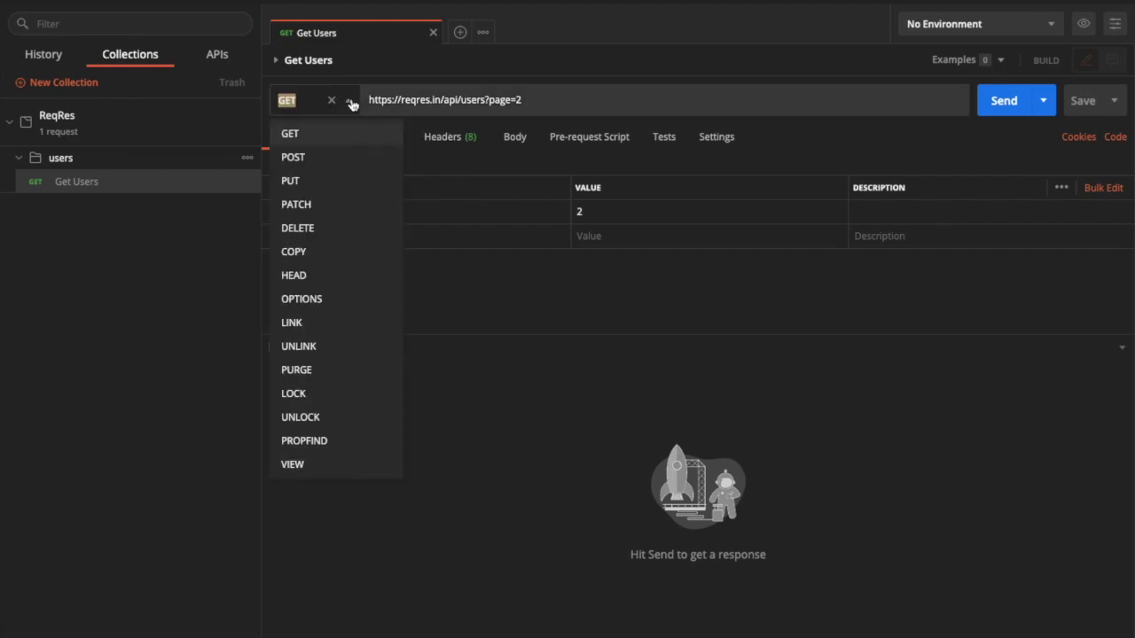
{"action": "left_click", "coordinate": [309, 135]}
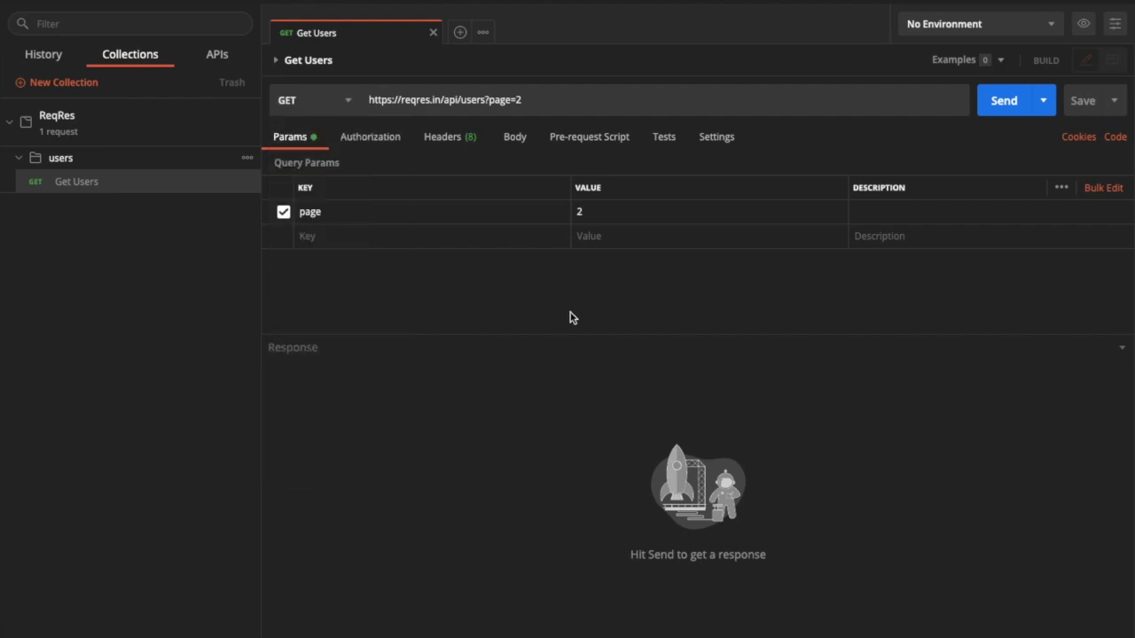
- Examine the Get Users request's body, headers including the hidden auto-generated ones, pre-request script and tests
{"action": "left_click", "coordinate": [517, 138]}
{"action": "left_click", "coordinate": [452, 140]}
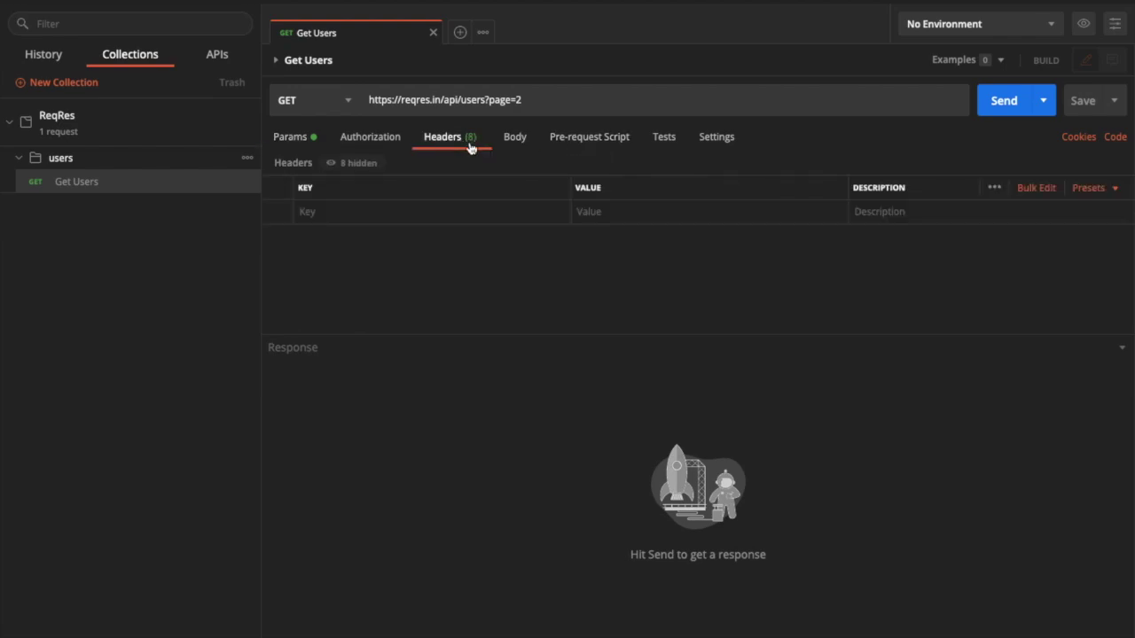
{"action": "left_click", "coordinate": [357, 163]}
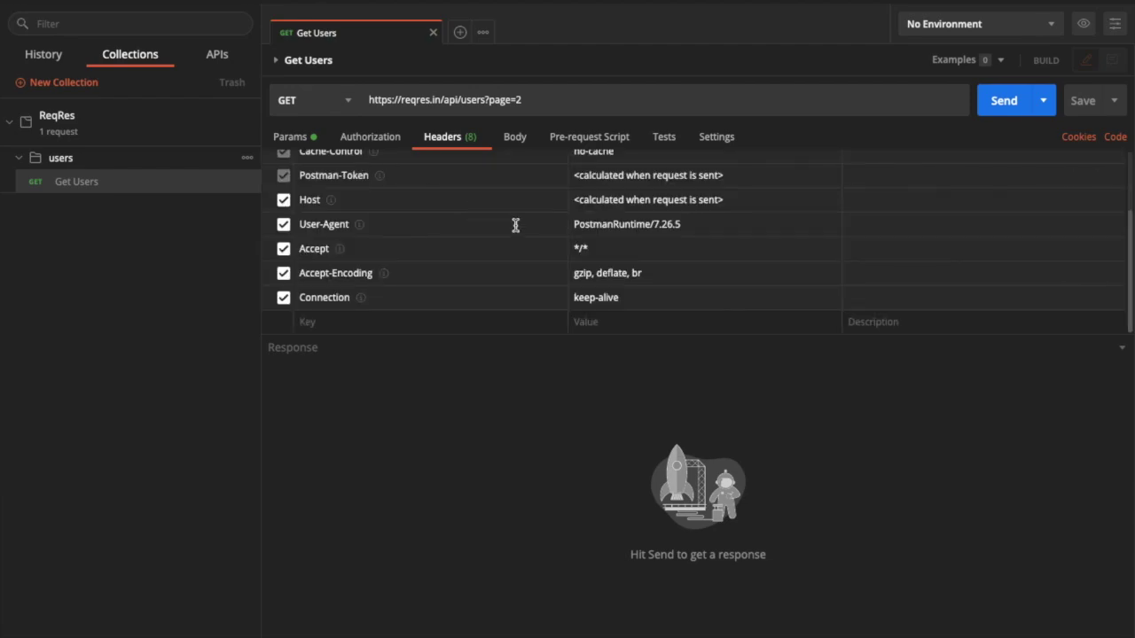
{"action": "scroll", "coordinate": [515, 225], "scroll_direction": "up", "scroll_amount": 3}
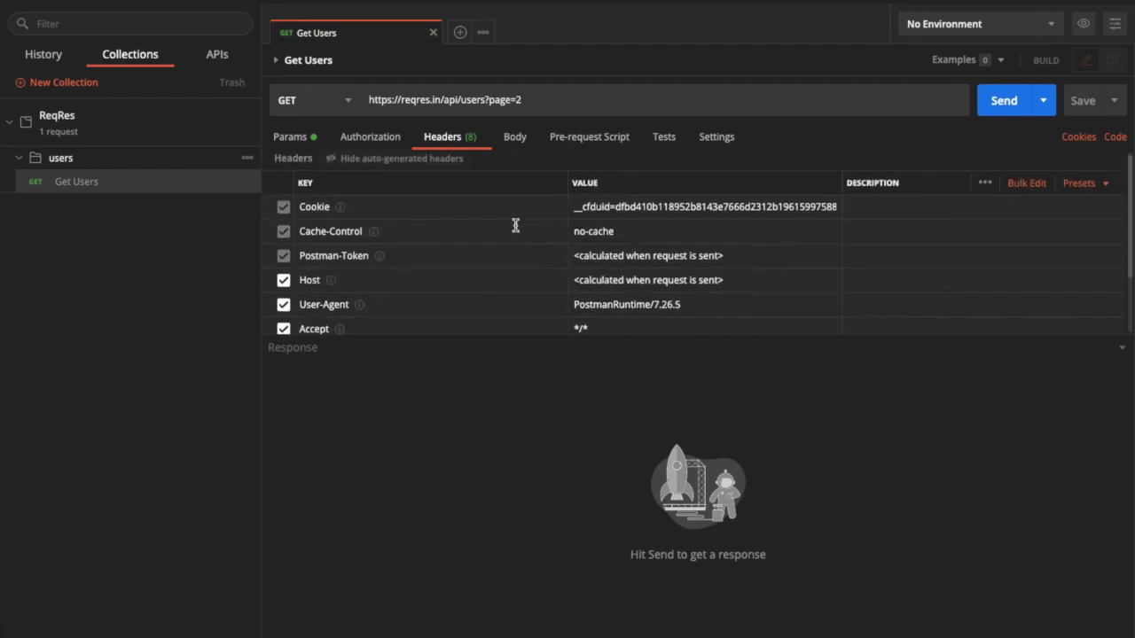
{"action": "left_click", "coordinate": [381, 164]}
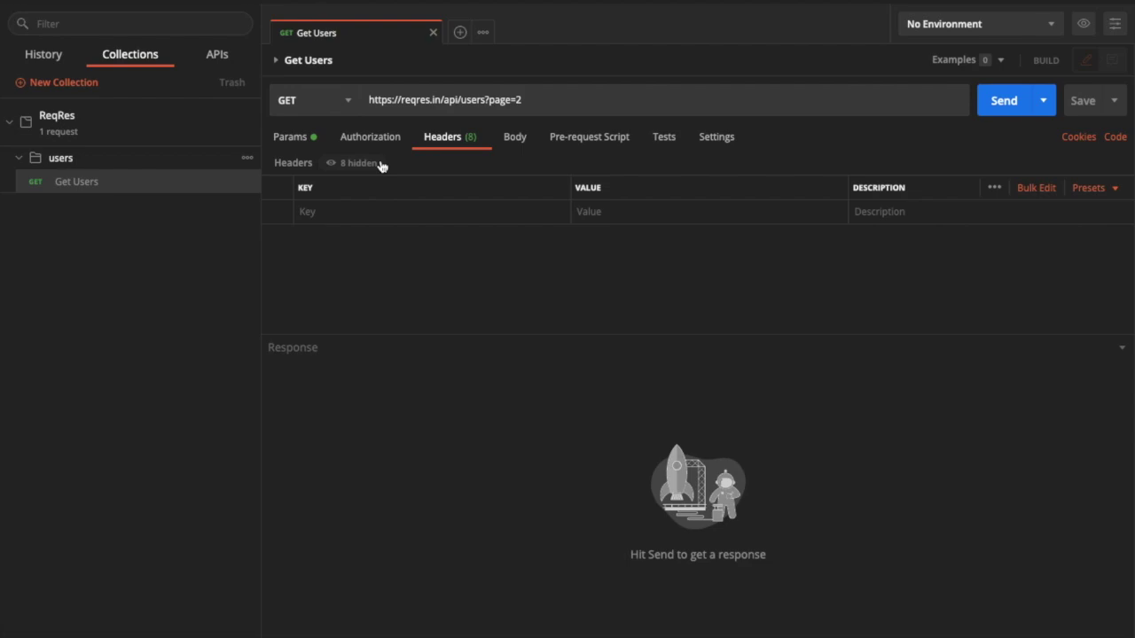
{"action": "left_click", "coordinate": [350, 216]}
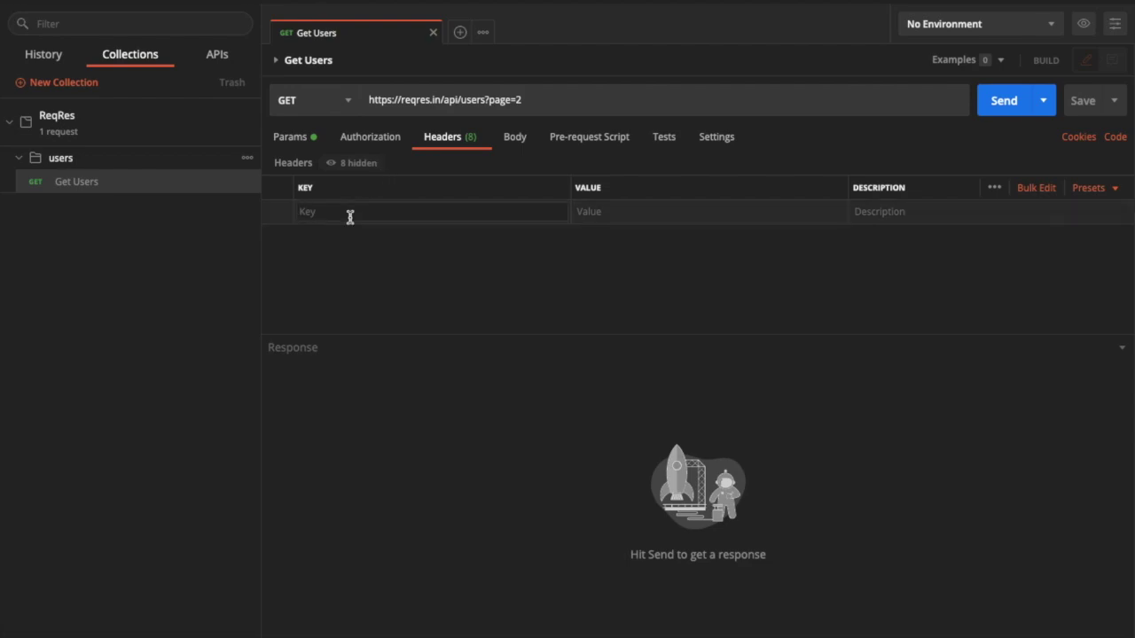
{"action": "left_click", "coordinate": [588, 144]}
{"action": "left_click", "coordinate": [665, 140]}
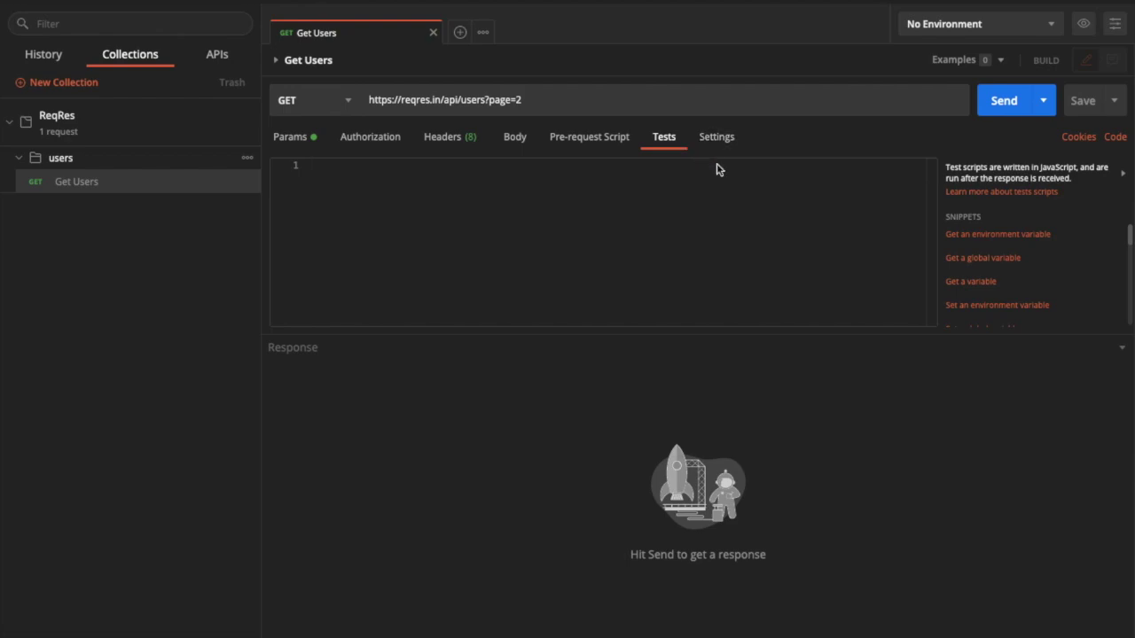
- Send the Get Users request and inspect its response: the body in Raw, Preview and Pretty formats, the cookies and the headers
{"action": "left_click", "coordinate": [1006, 102]}
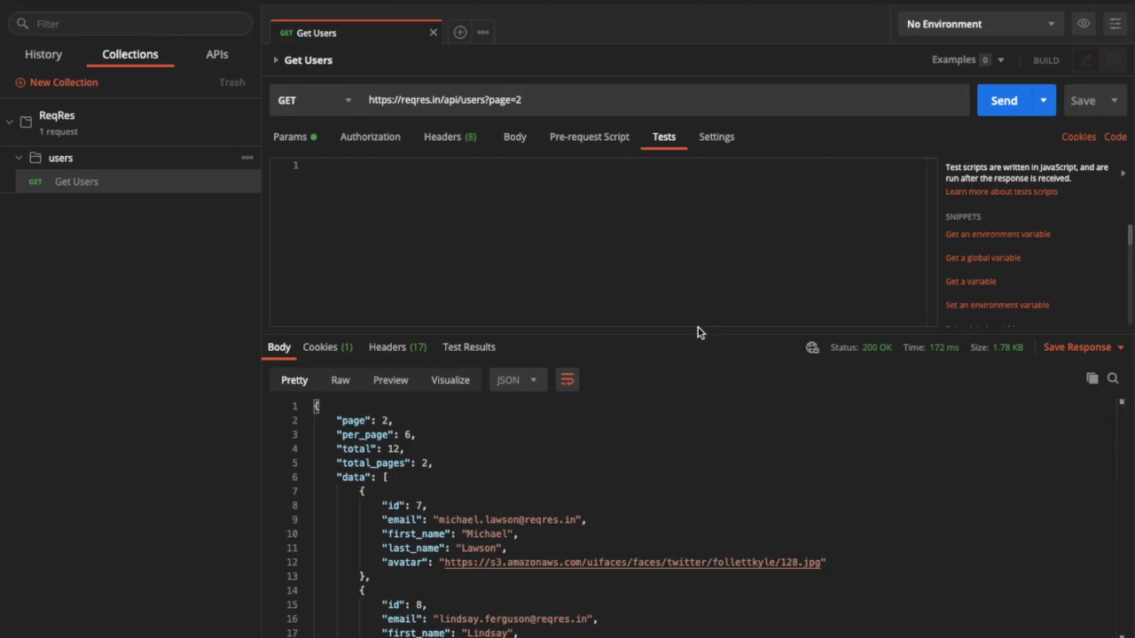
{"action": "left_click_drag", "start_coordinate": [698, 332], "coordinate": [657, 272]}
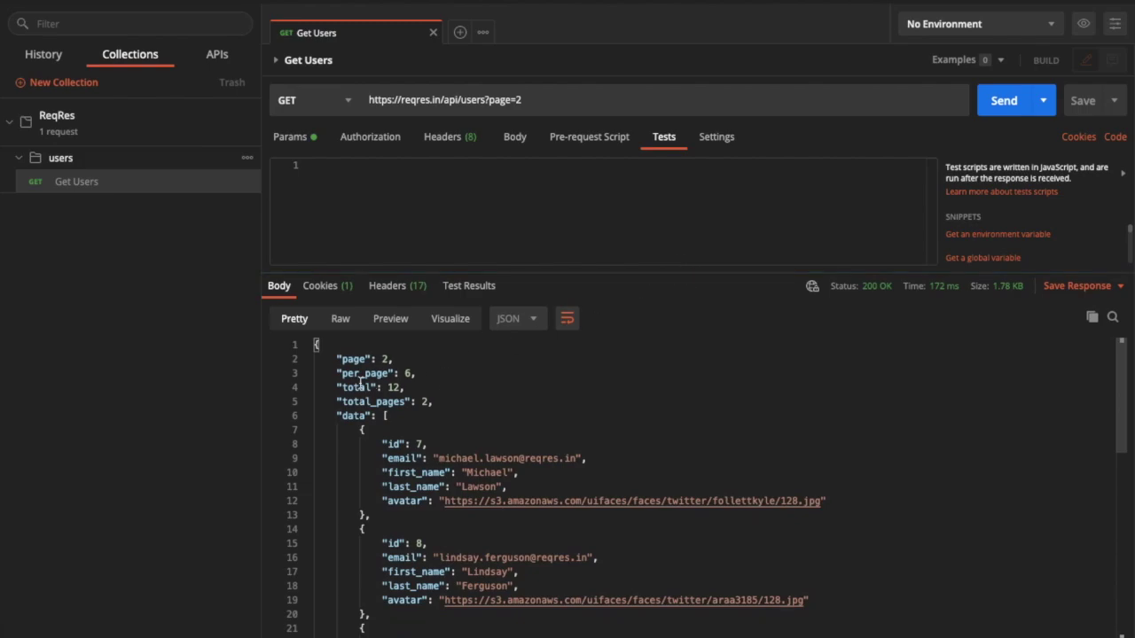
{"action": "left_click", "coordinate": [340, 321]}
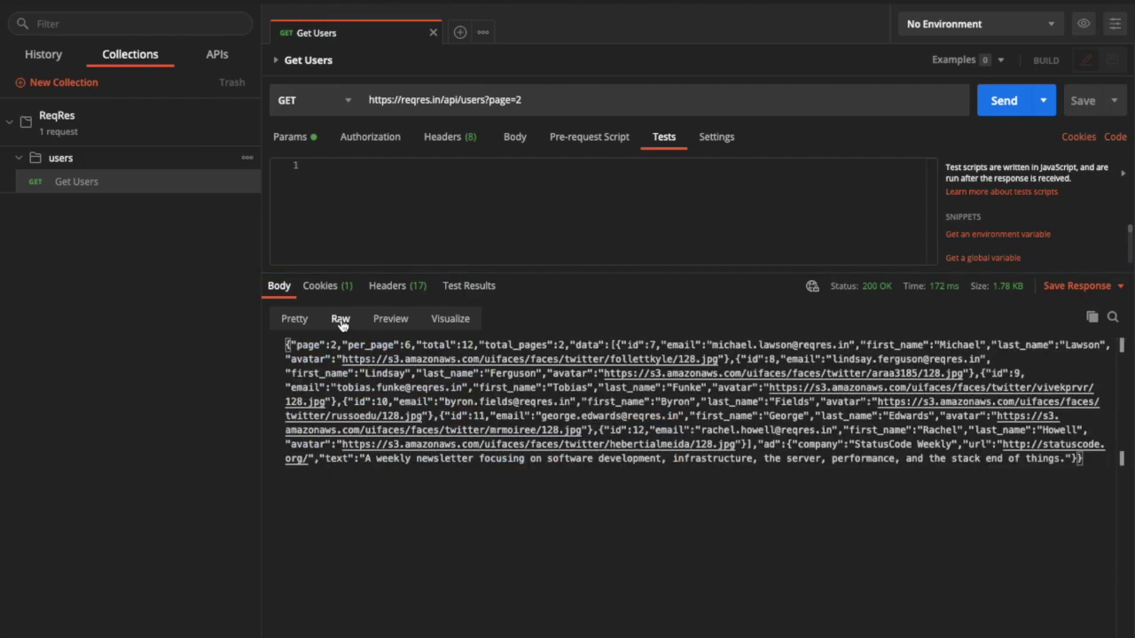
{"action": "left_click", "coordinate": [390, 321]}
{"action": "left_click", "coordinate": [341, 321]}
{"action": "left_click", "coordinate": [289, 321]}
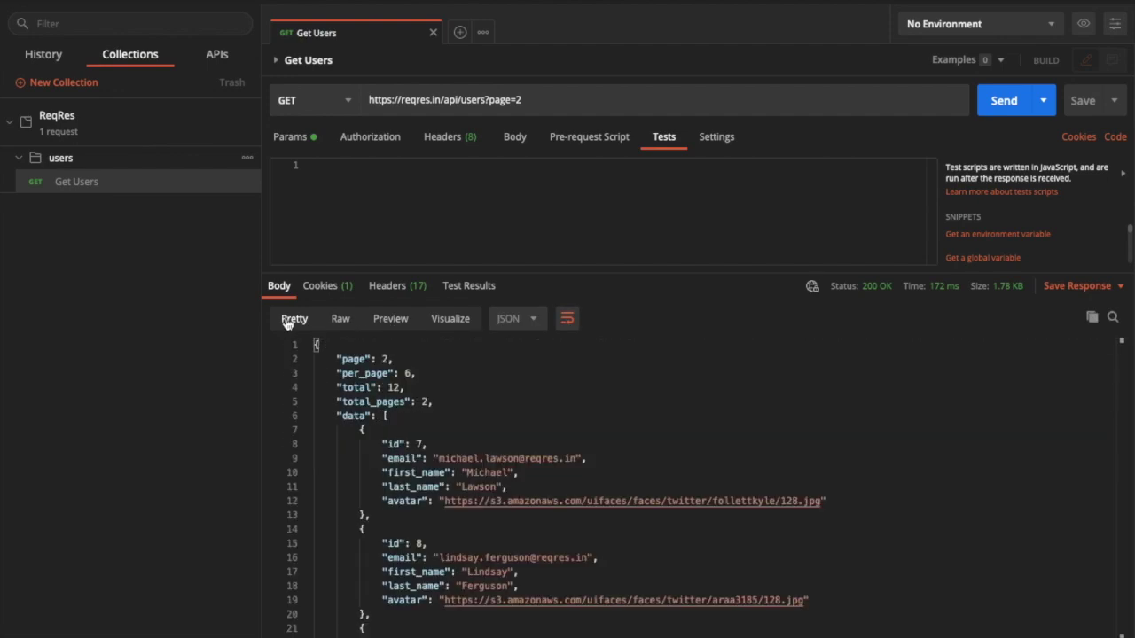
{"action": "left_click", "coordinate": [334, 295]}
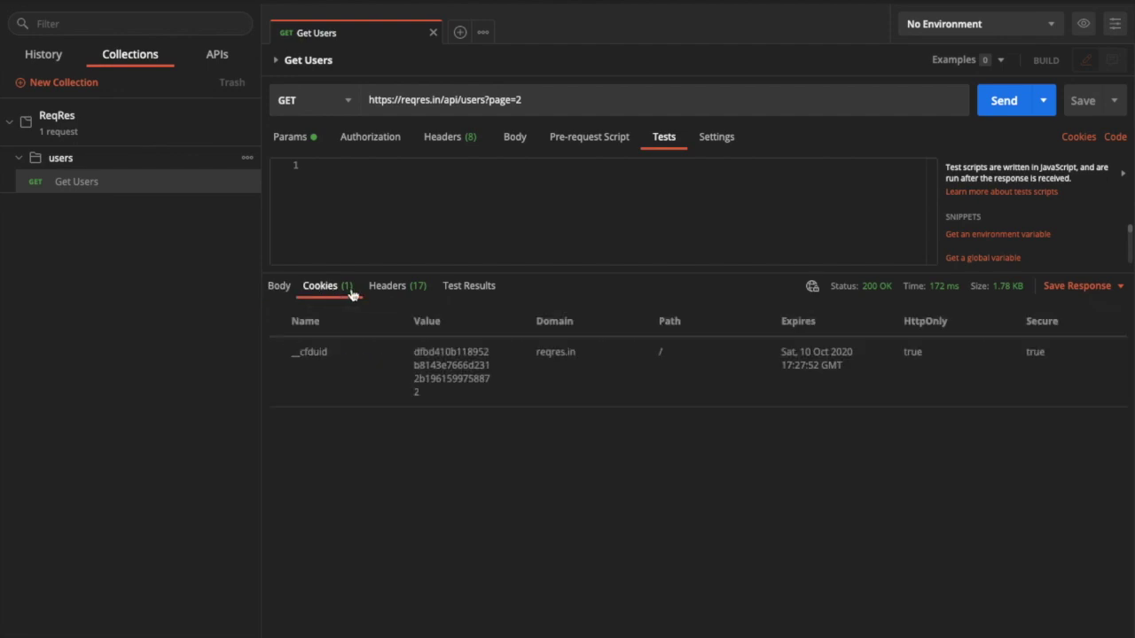
{"action": "left_click", "coordinate": [391, 285]}
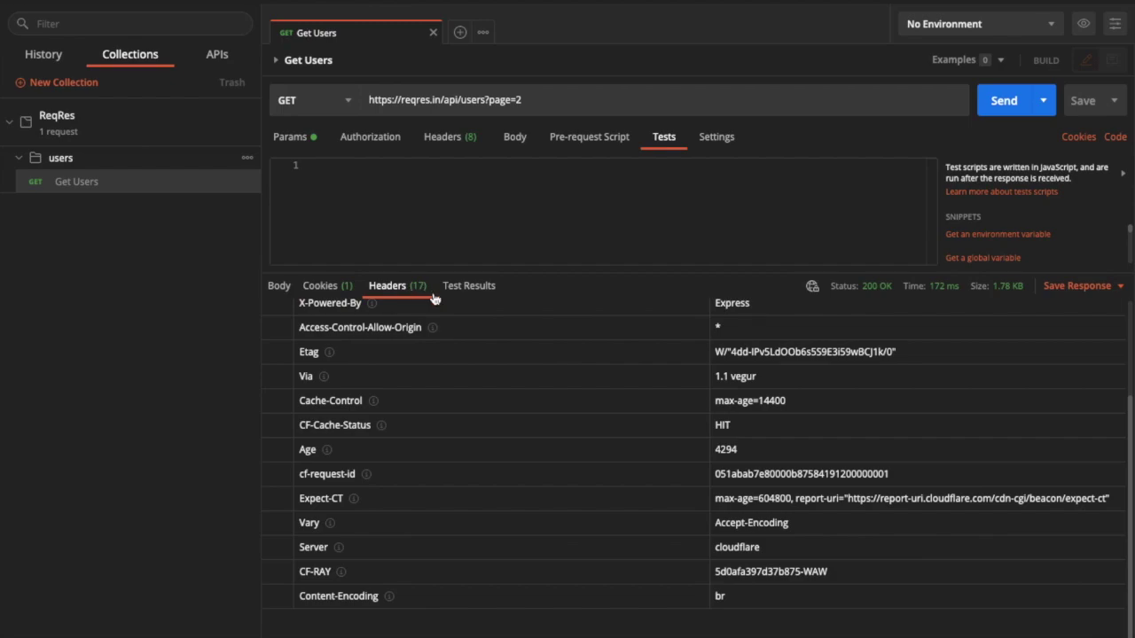
- Check the test results of the Get Users response, and review the request's body, headers, authorization and query parameters
{"action": "left_click", "coordinate": [478, 289]}
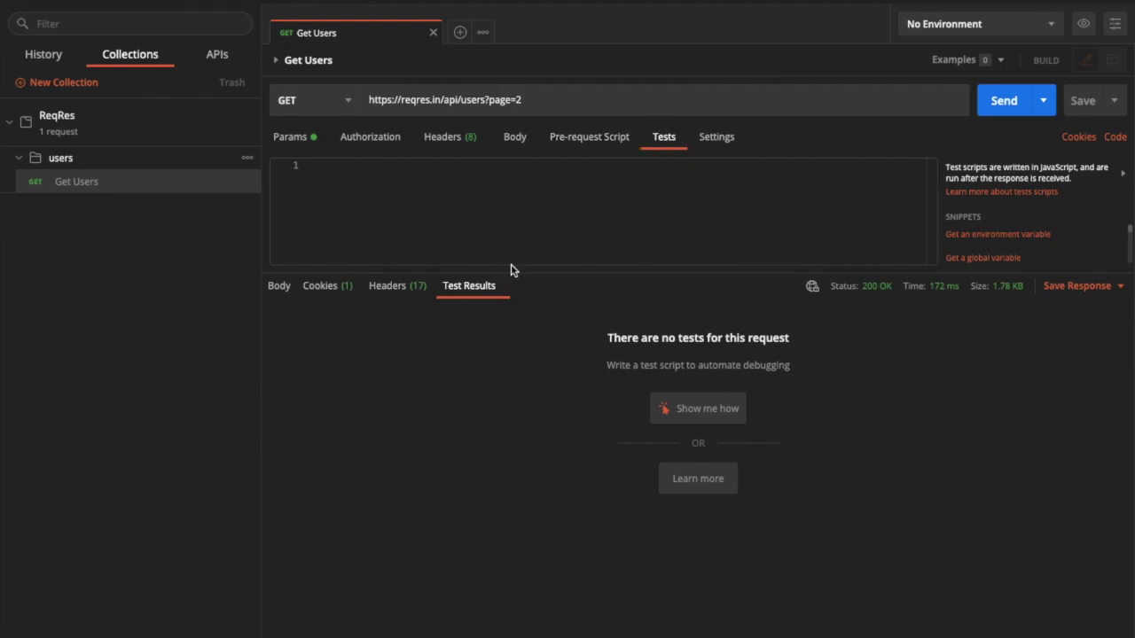
{"action": "left_click", "coordinate": [524, 143]}
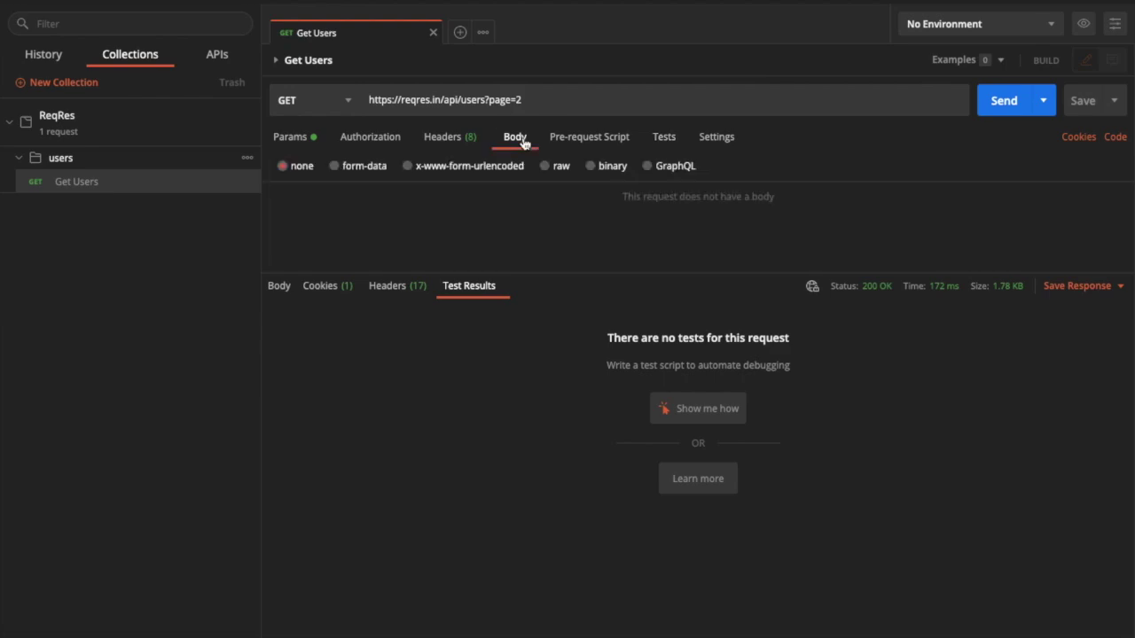
{"action": "left_click", "coordinate": [443, 140]}
{"action": "left_click", "coordinate": [377, 140]}
{"action": "left_click", "coordinate": [305, 140]}
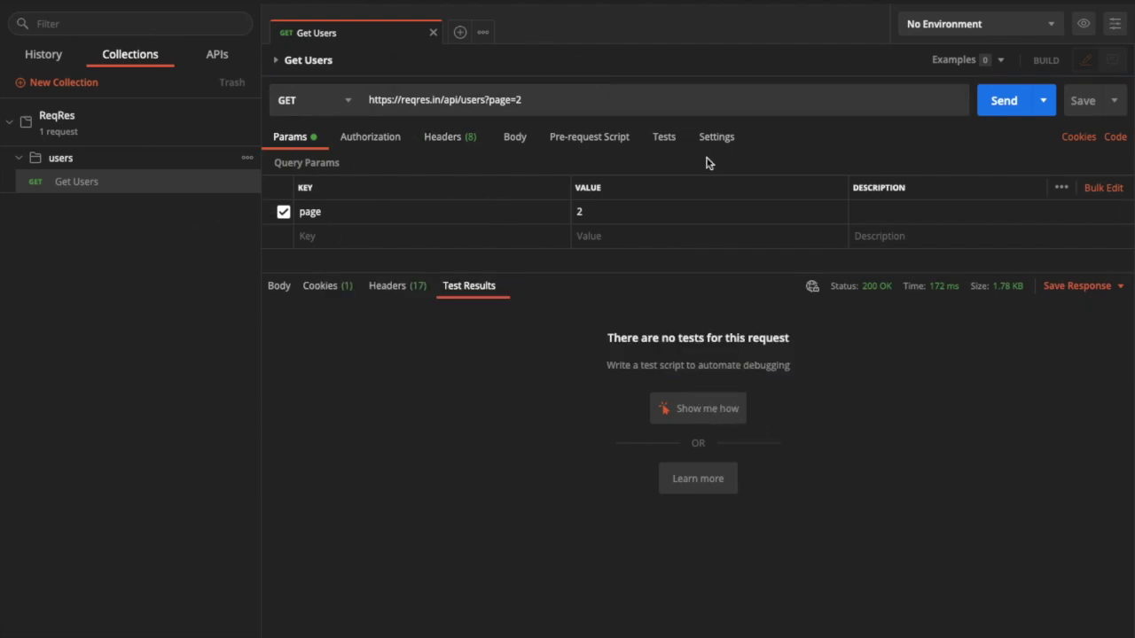
- Switch to Chrome, return to the reqres.in home page and look through its list of sample API endpoints
{"action": "key", "text": "super+Tab"}
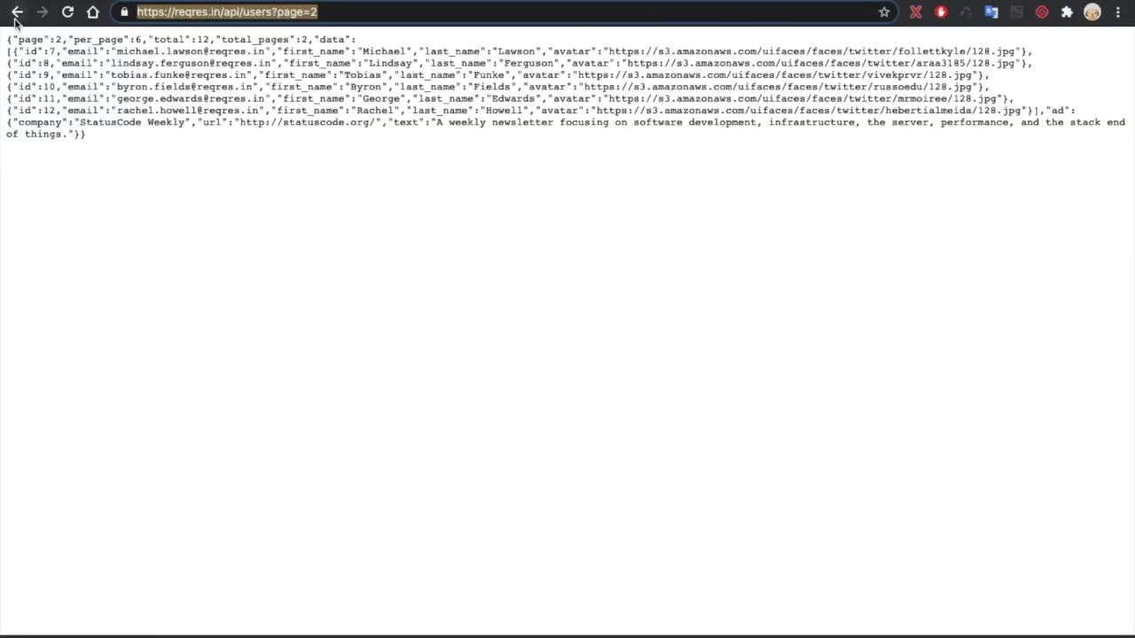
{"action": "left_click", "coordinate": [17, 12]}
{"action": "scroll", "coordinate": [282, 360], "scroll_direction": "down", "scroll_amount": 1}
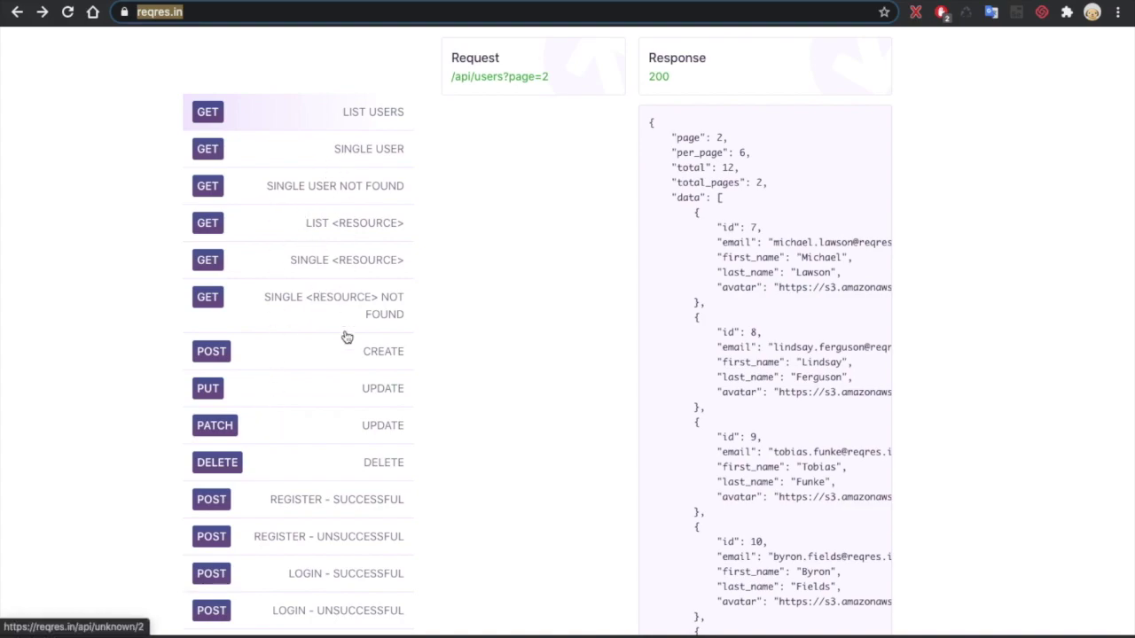
{"action": "scroll", "coordinate": [347, 334], "scroll_direction": "down", "scroll_amount": 3}
{"action": "scroll", "coordinate": [347, 335], "scroll_direction": "up", "scroll_amount": 4}
{"action": "scroll", "coordinate": [347, 336], "scroll_direction": "down", "scroll_amount": 2}
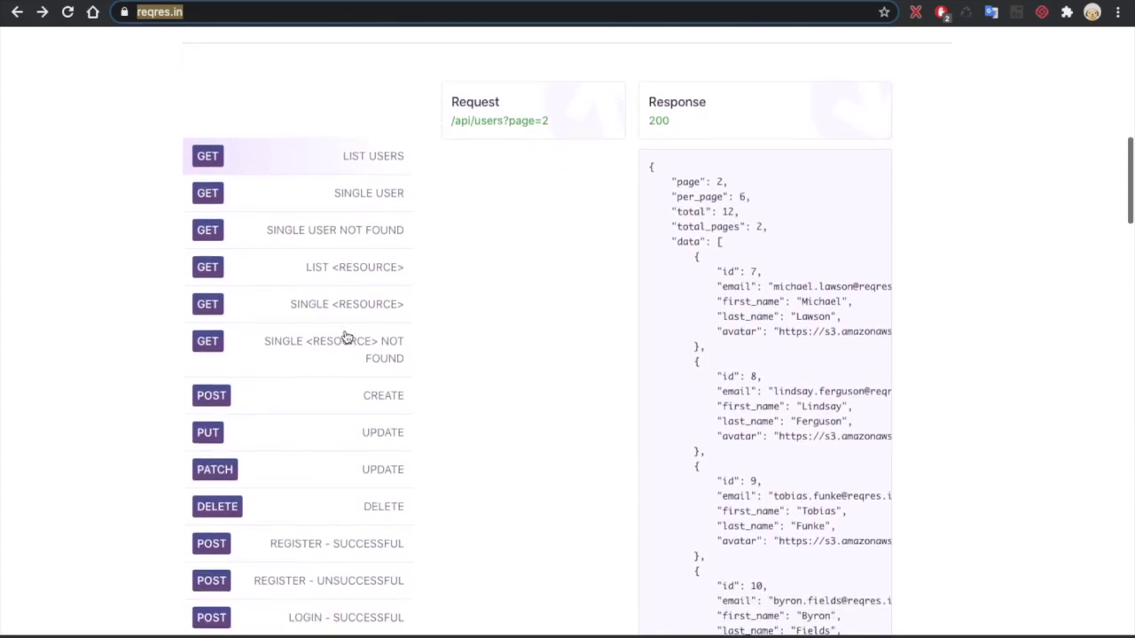